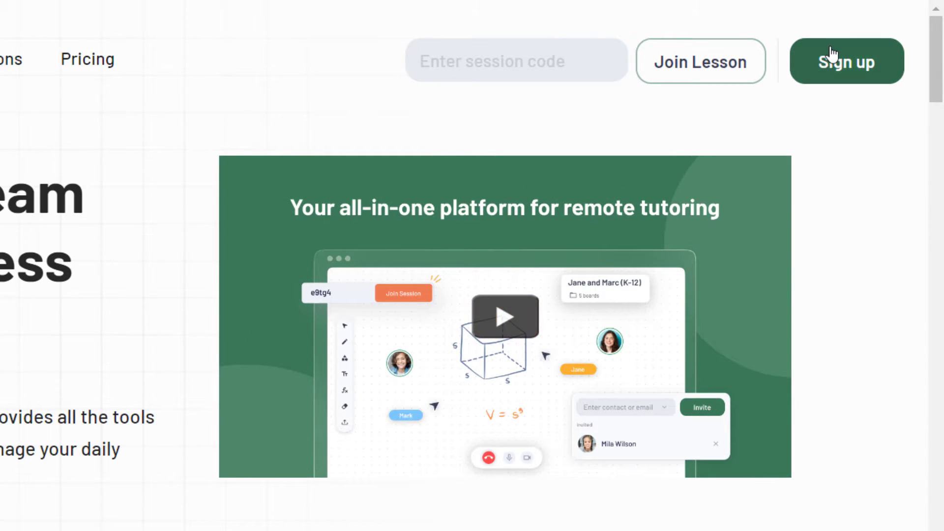
# - Sign up with a Google account and start the 14-day free Premium trial ($9.99/month)
pyautogui.click(871, 37)
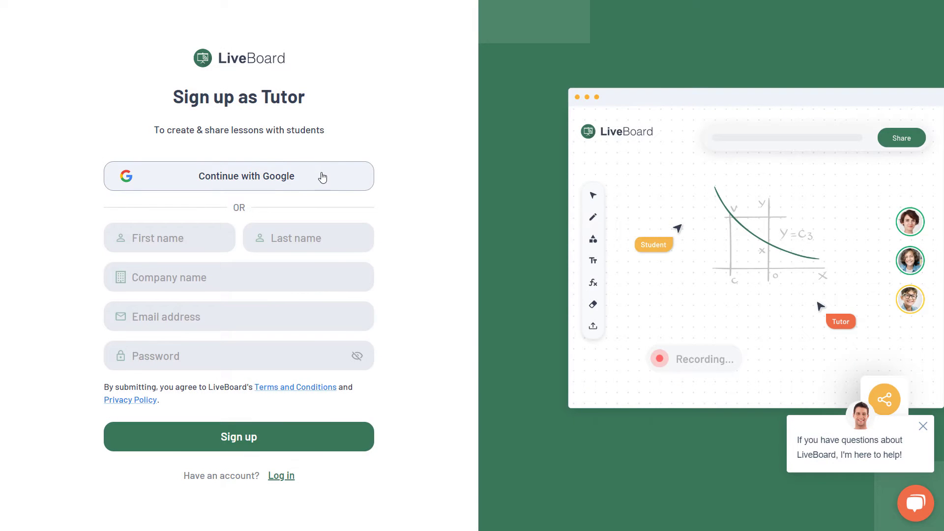
pyautogui.click(323, 176)
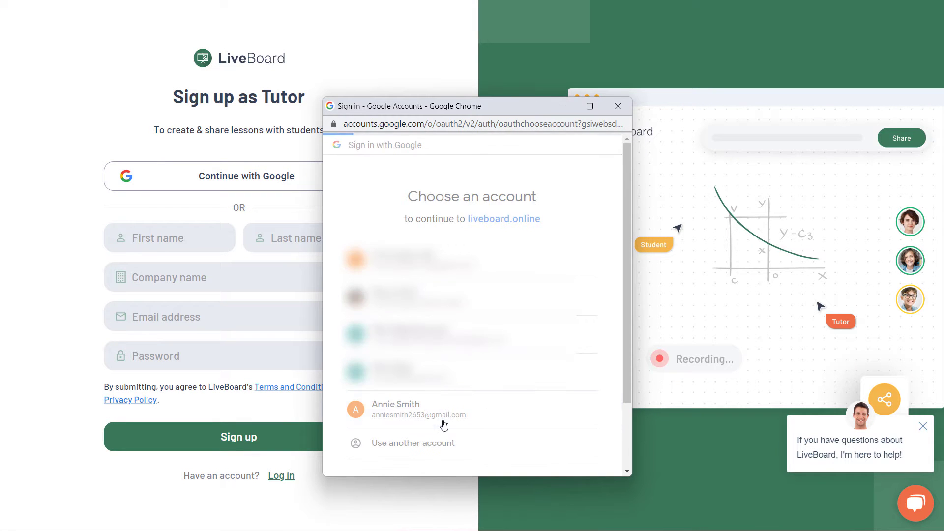
pyautogui.click(444, 412)
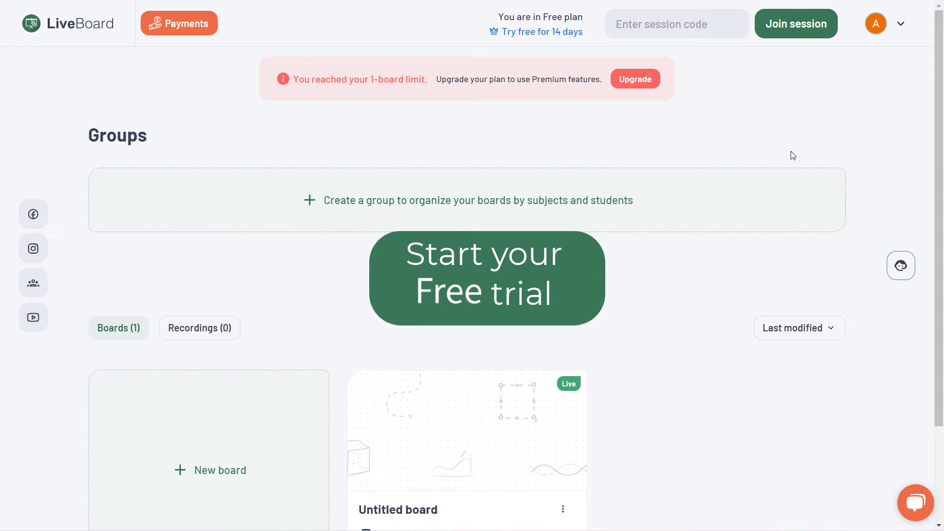
pyautogui.click(566, 35)
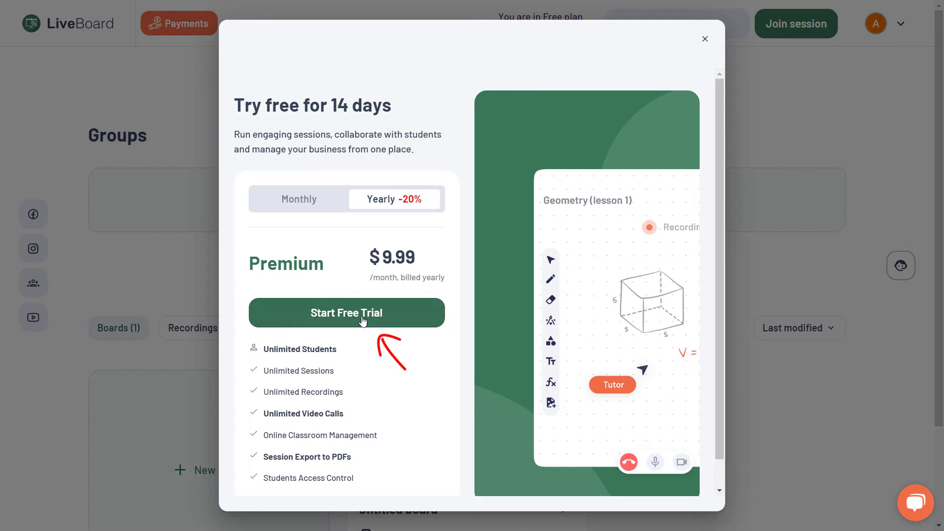
pyautogui.click(363, 322)
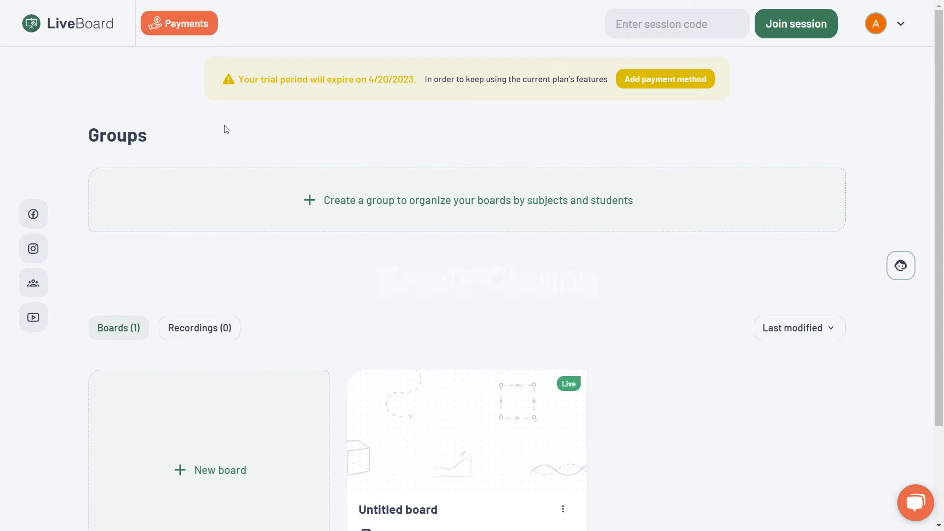
# - Create the group 'Algebra Class 1' and add one student as a contact by their e-mail address
pyautogui.scroll(-3, 383, 148)
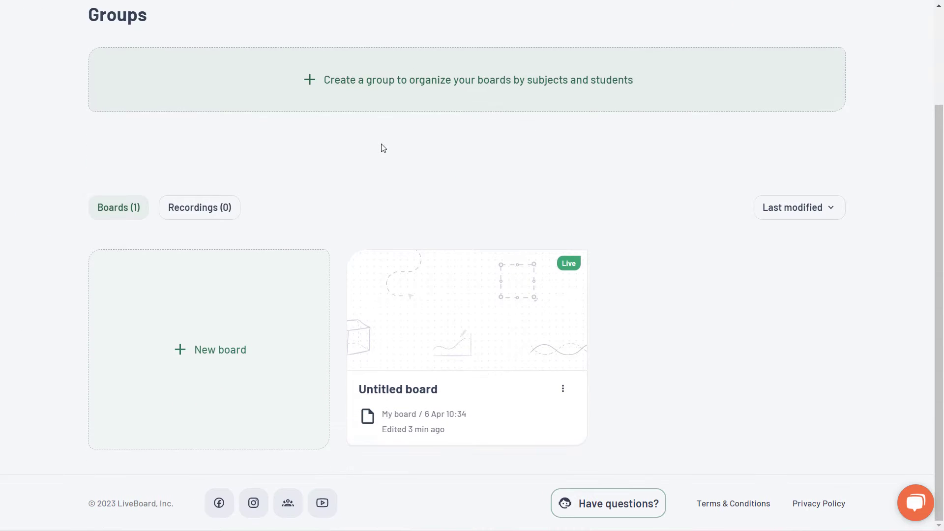
pyautogui.scroll(3, 383, 148)
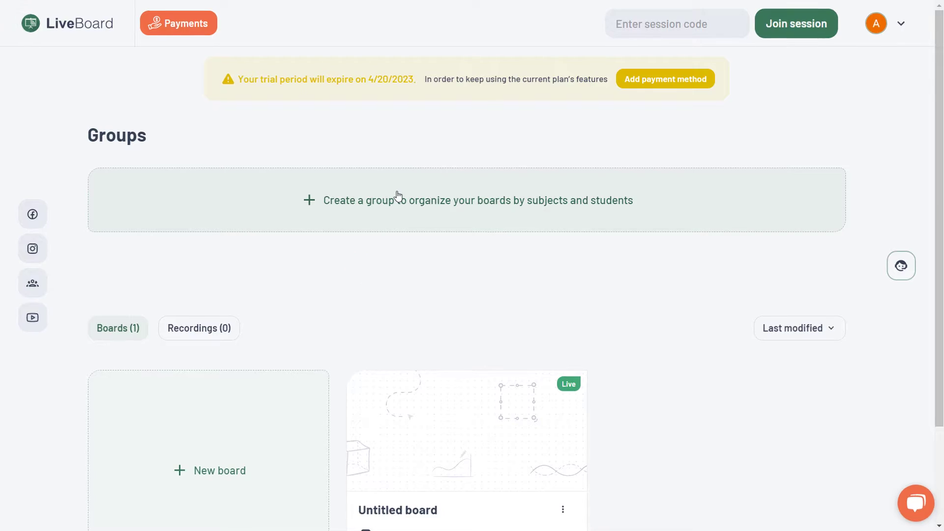
pyautogui.click(396, 194)
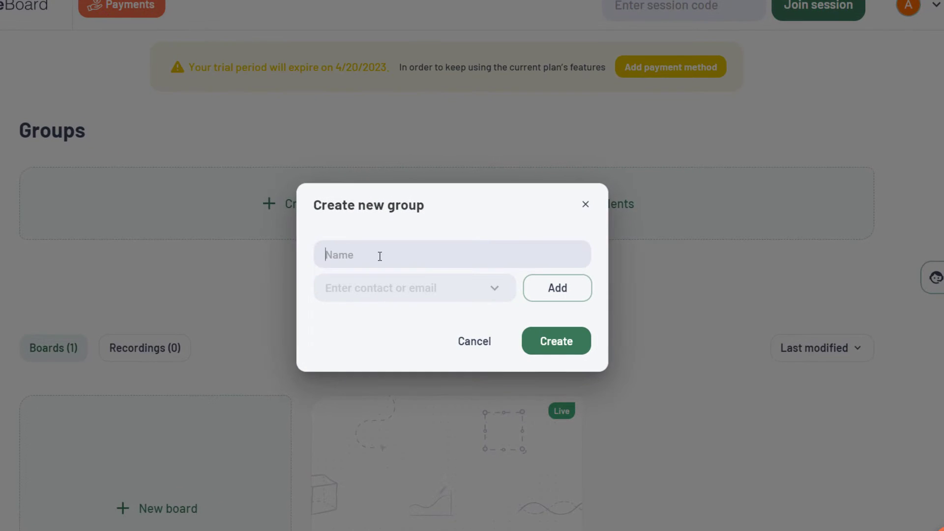
pyautogui.write('Algebra Class 1')
pyautogui.click(496, 292)
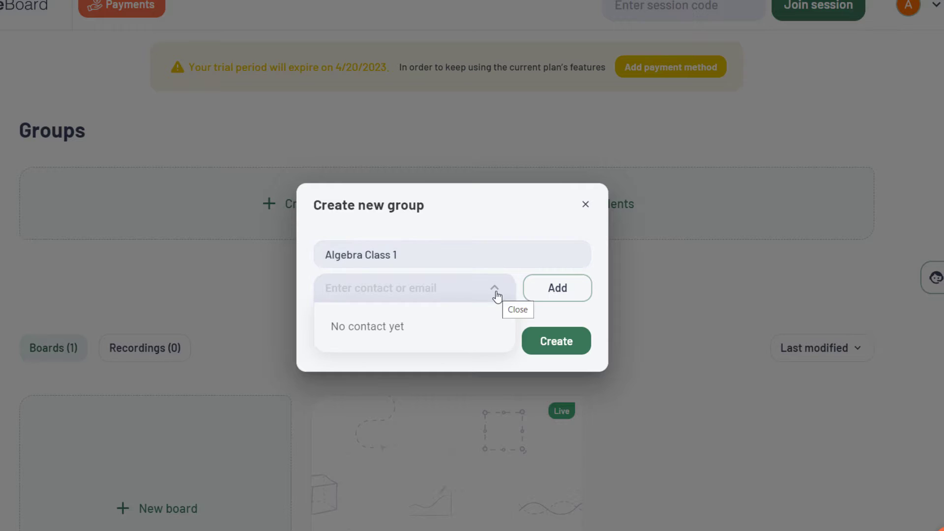
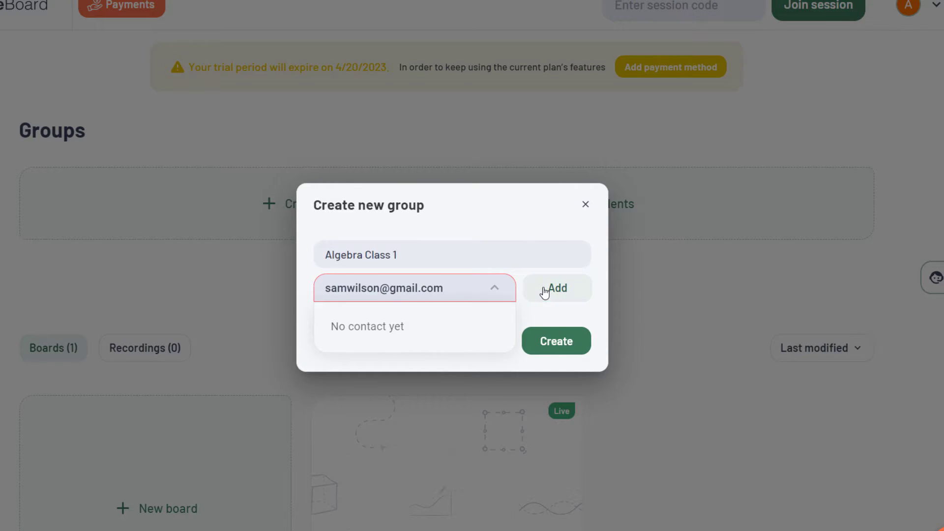
pyautogui.click(545, 293)
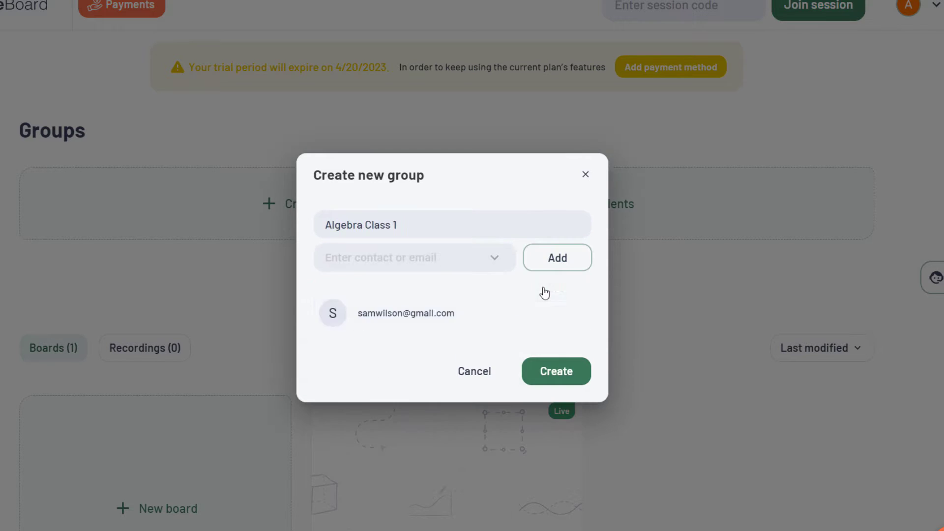
pyautogui.click(548, 377)
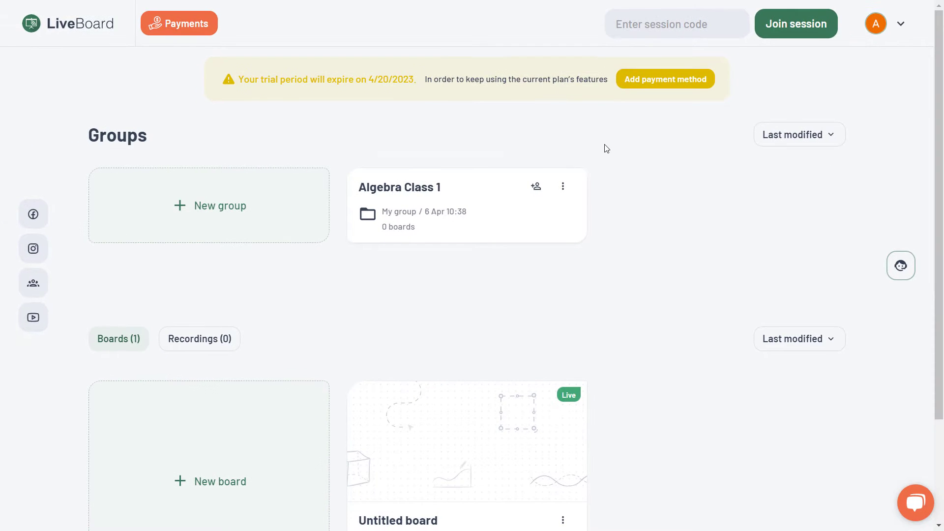
pyautogui.scroll(-3, 606, 148)
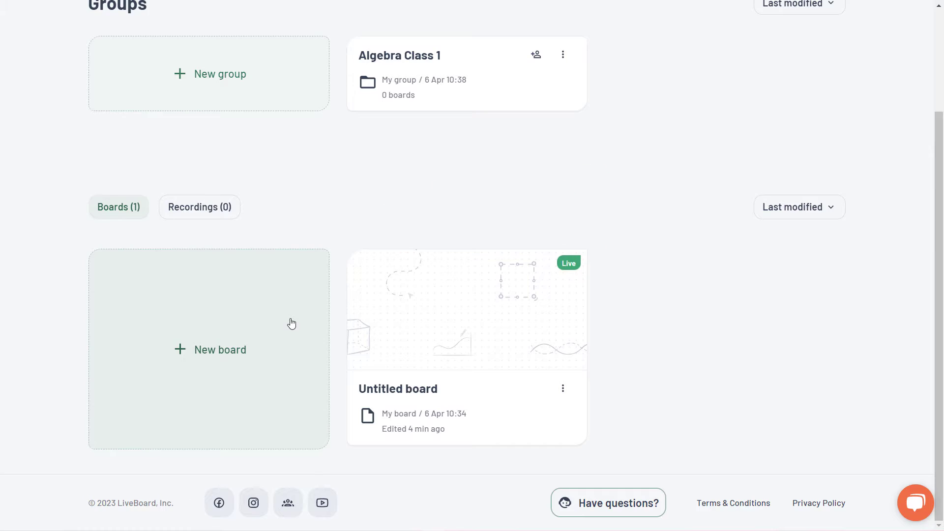
# - Create a blank board and copy its session code from the Invite students dialog
pyautogui.click(292, 323)
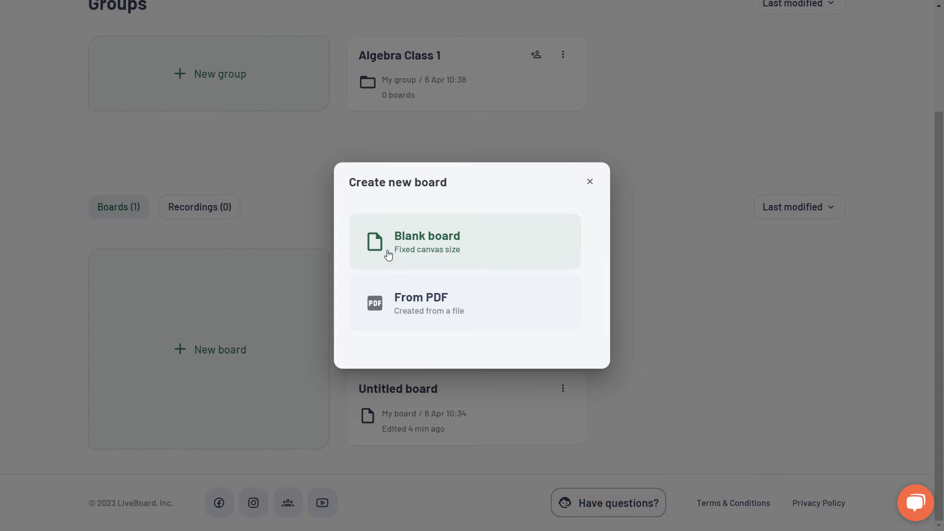
pyautogui.click(435, 249)
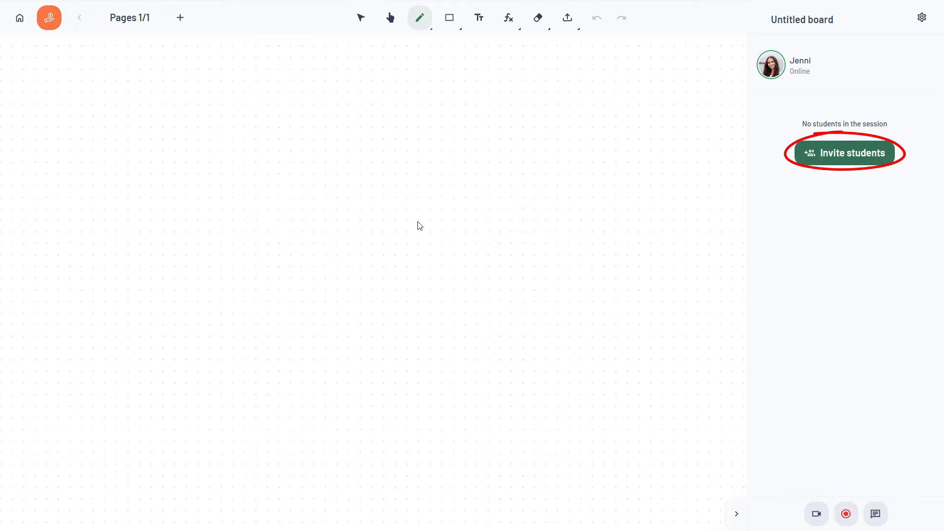
pyautogui.click(883, 162)
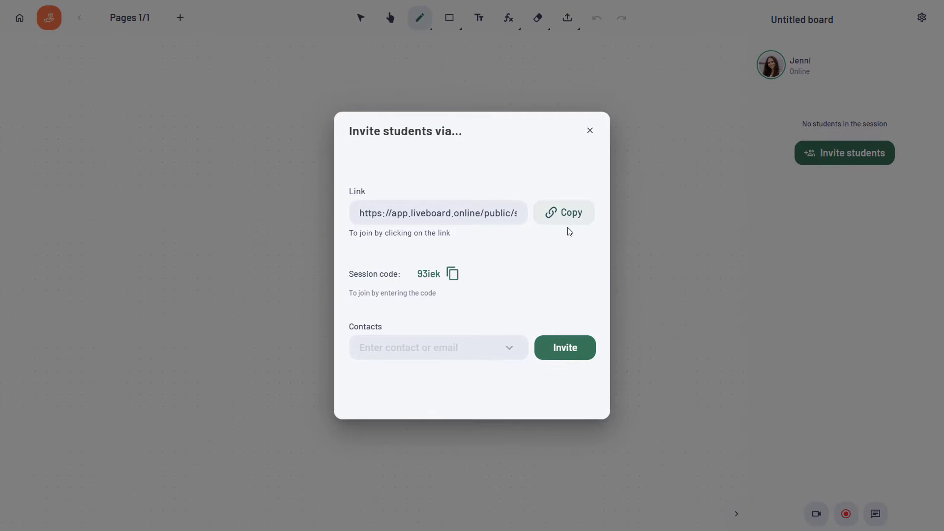
pyautogui.click(453, 275)
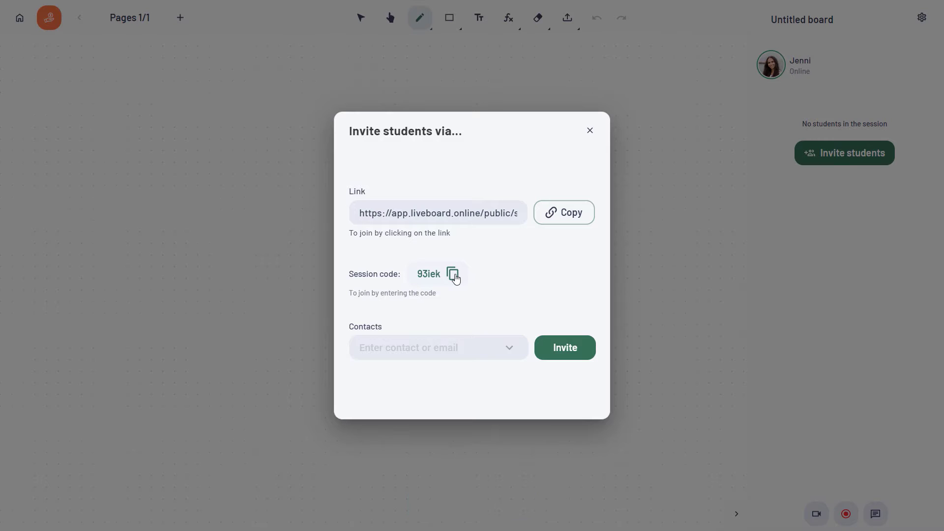
pyautogui.click(689, 230)
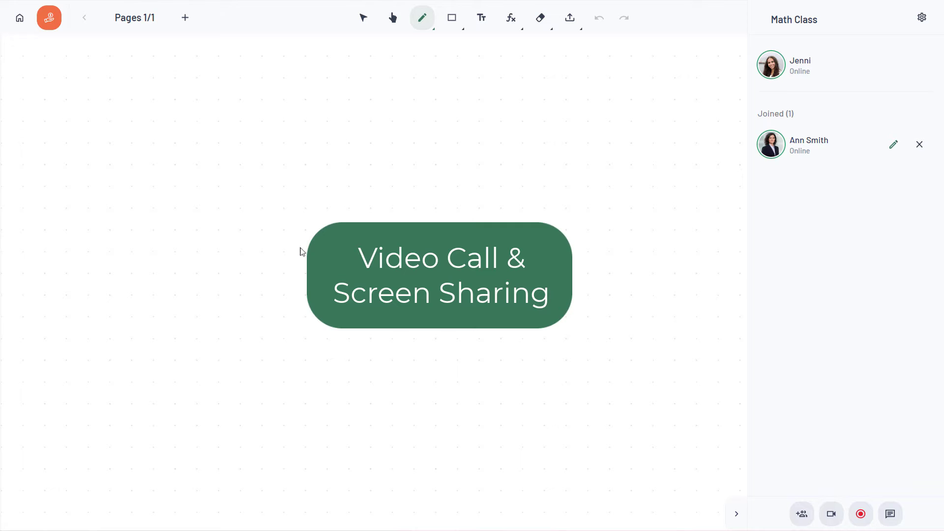
# - Start a video call, share the YouTube square-root video tab briefly, then stop sharing and end the call
pyautogui.click(832, 514)
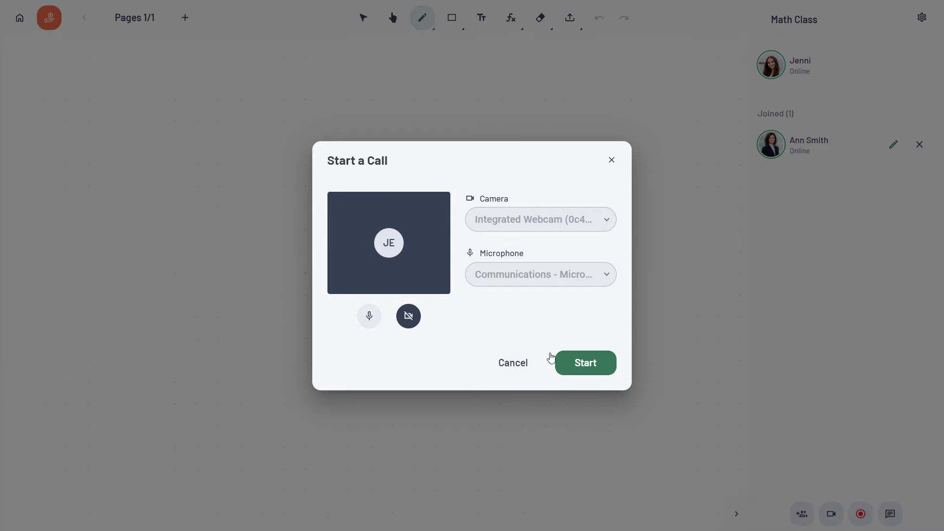
pyautogui.click(586, 371)
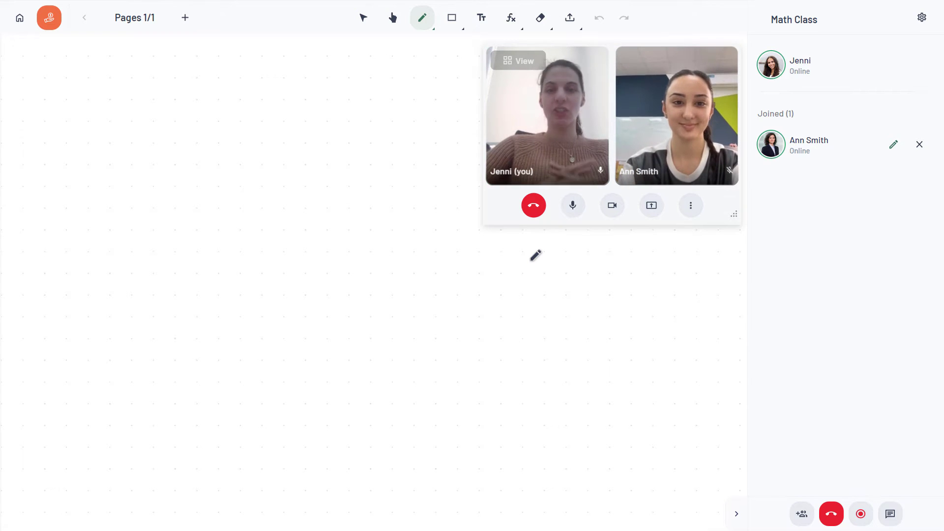
pyautogui.click(652, 205)
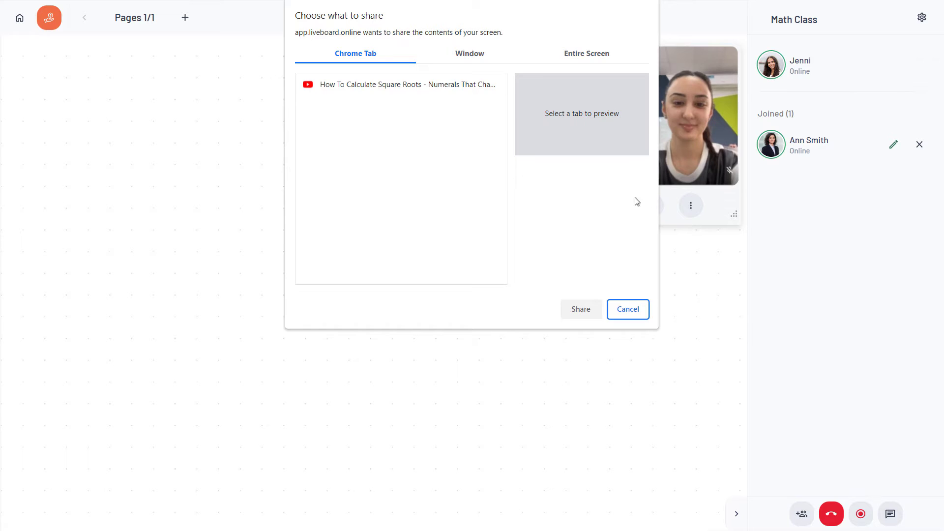
pyautogui.click(403, 84)
pyautogui.click(581, 310)
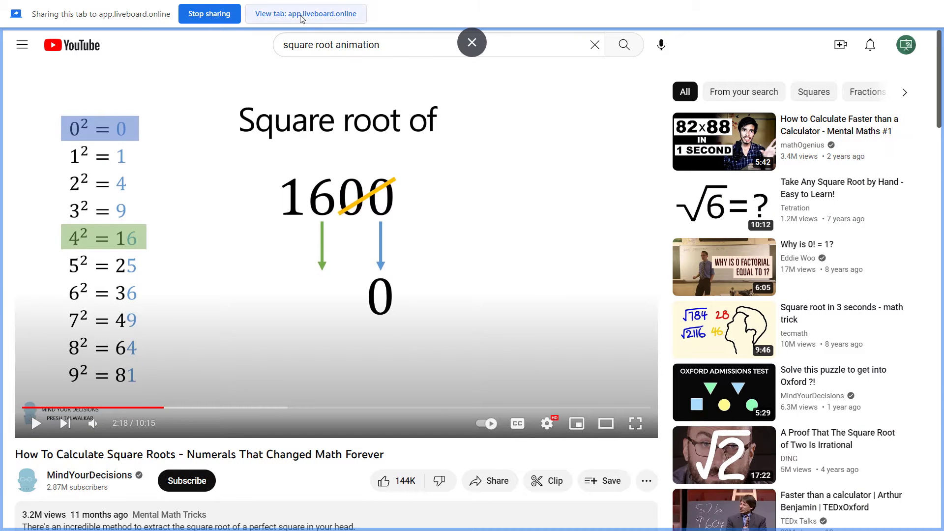
pyautogui.click(300, 15)
pyautogui.click(274, 14)
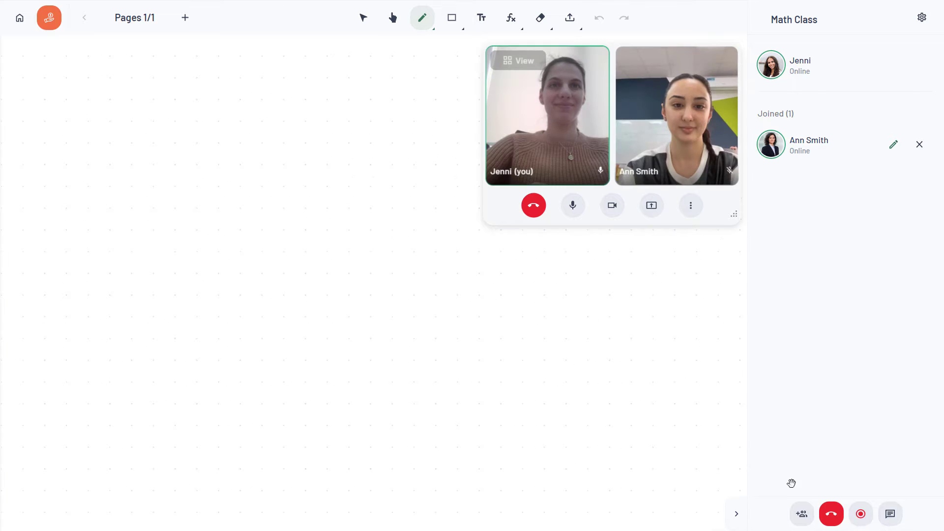
pyautogui.click(830, 520)
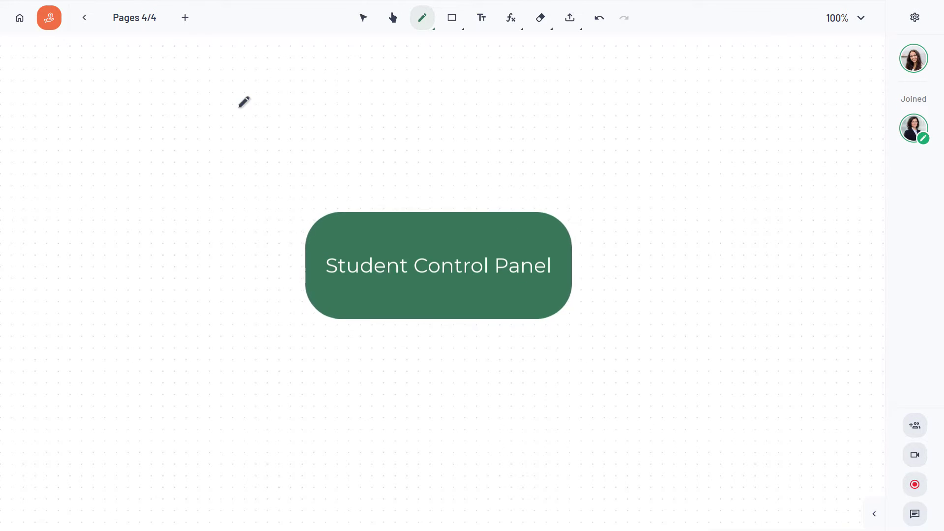
# - Start recording the session, then disable and re-enable the student's drawing permission
pyautogui.click(875, 515)
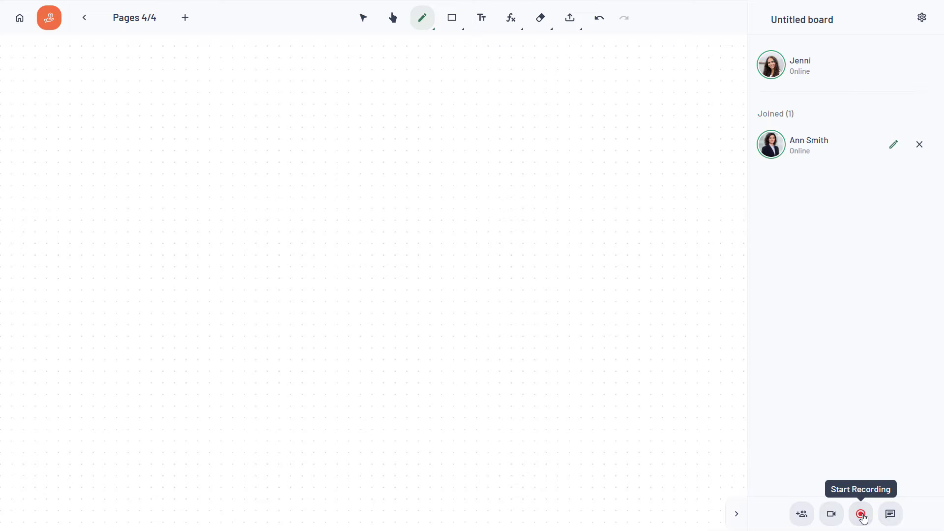
pyautogui.click(861, 514)
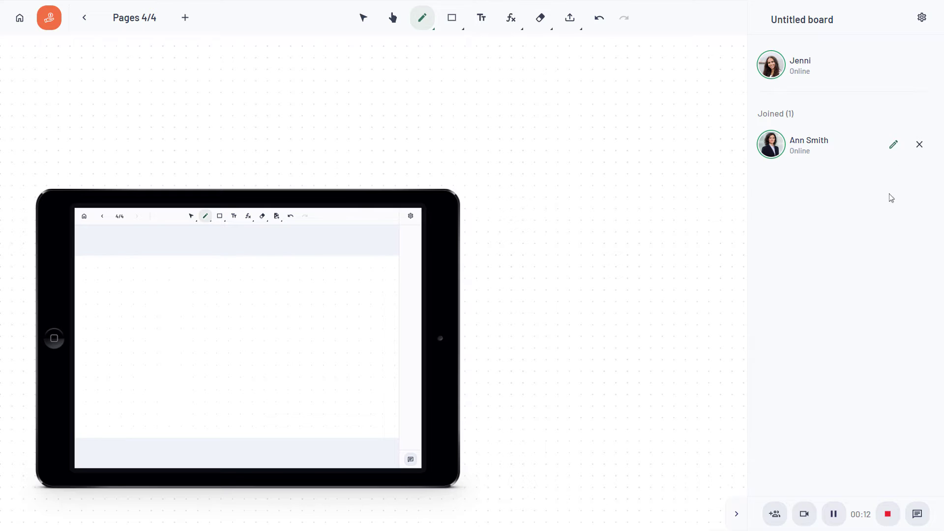
pyautogui.click(893, 145)
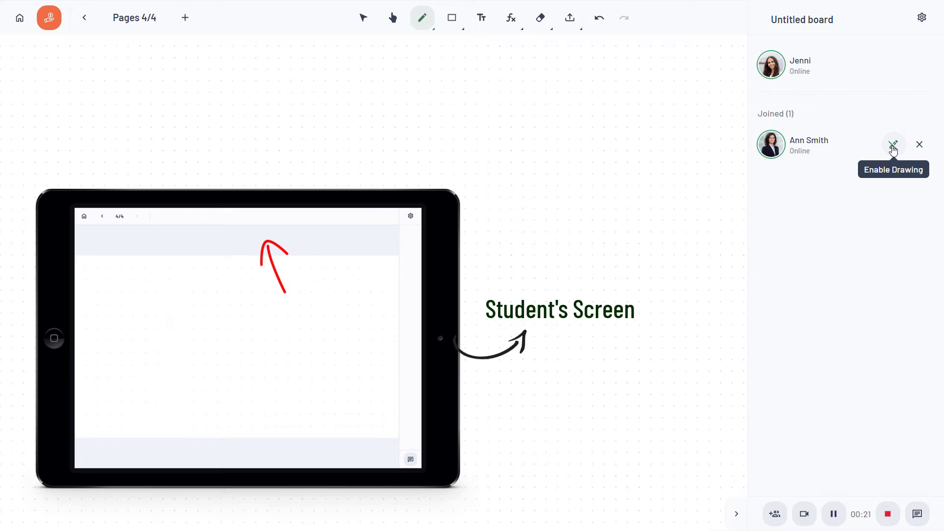
pyautogui.click(895, 150)
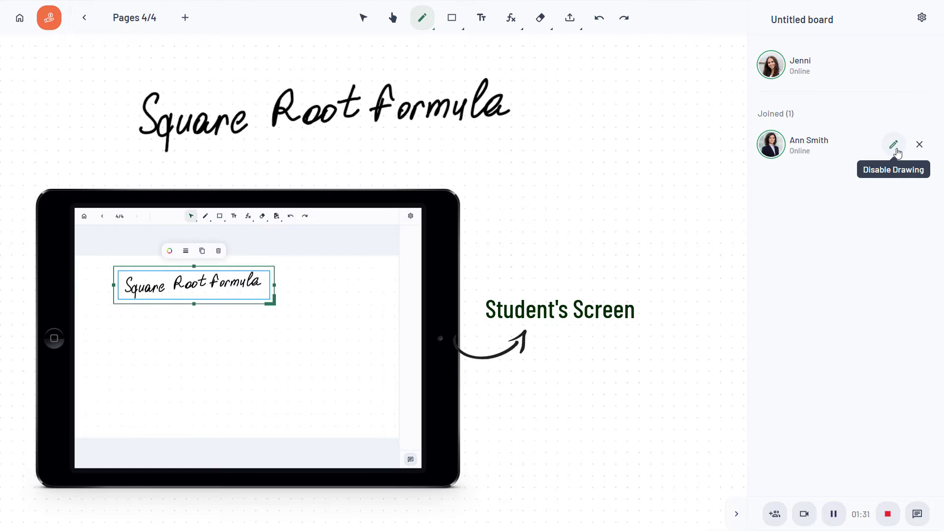
pyautogui.click(922, 18)
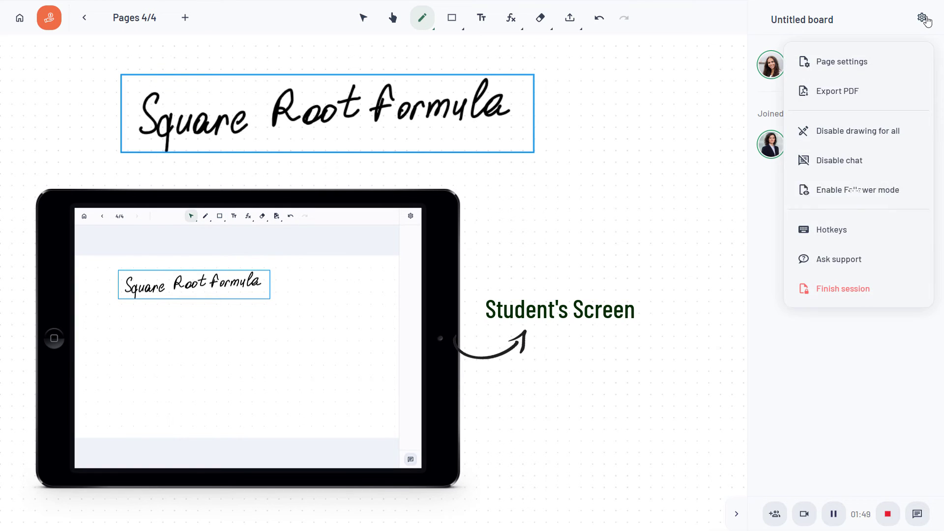
pyautogui.click(898, 195)
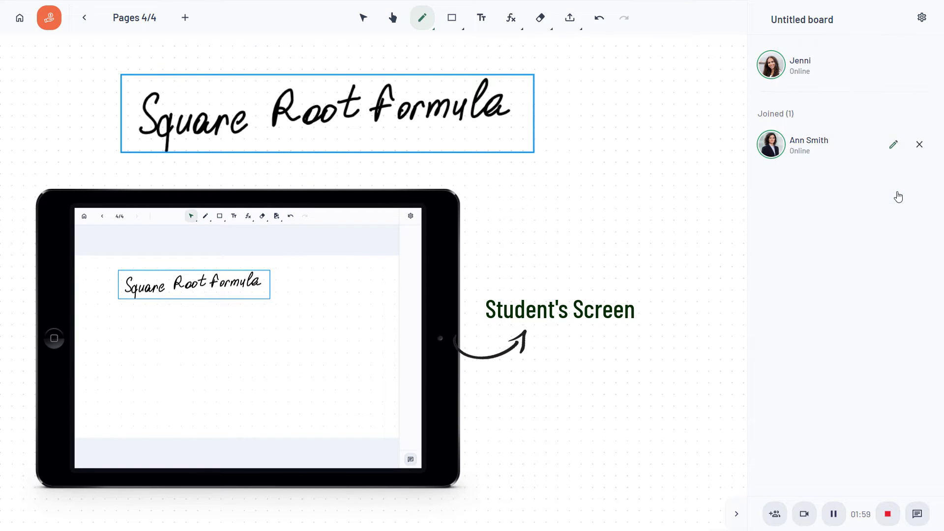
pyautogui.click(85, 18)
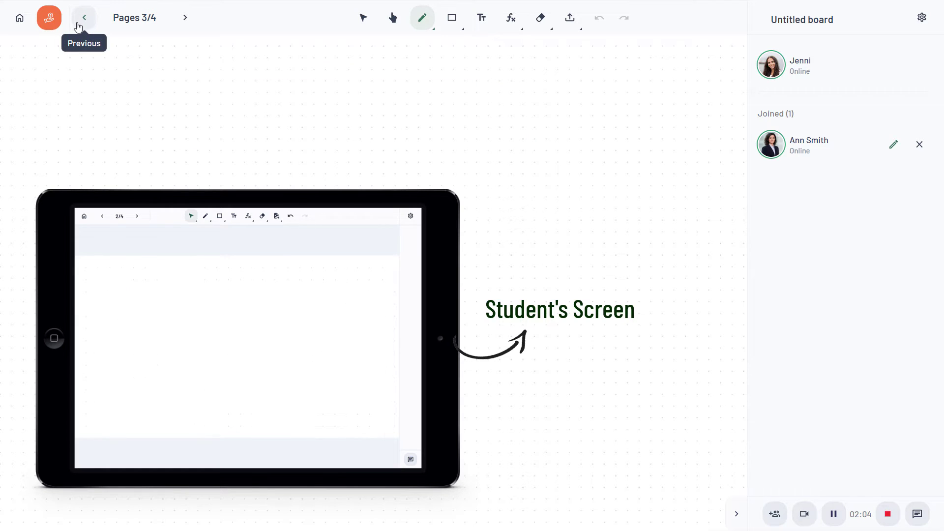
pyautogui.click(83, 18)
pyautogui.click(83, 18)
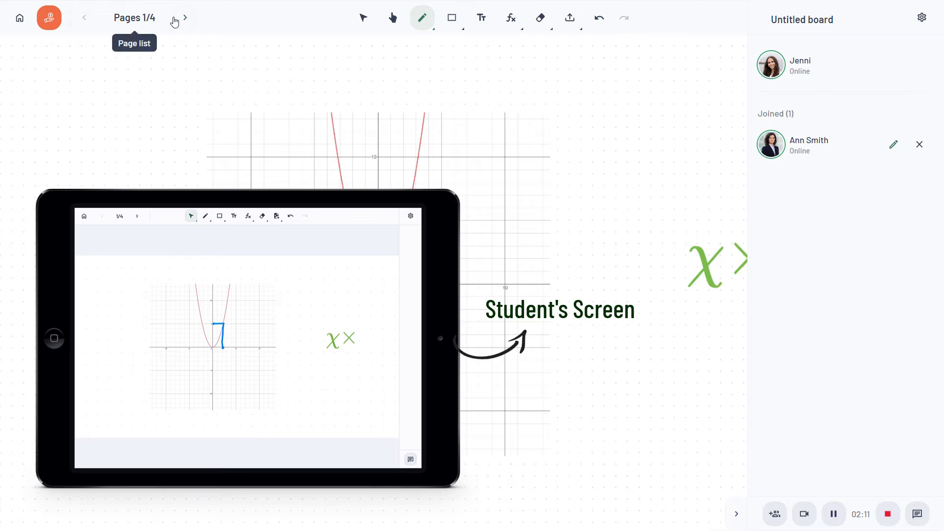
pyautogui.click(928, 19)
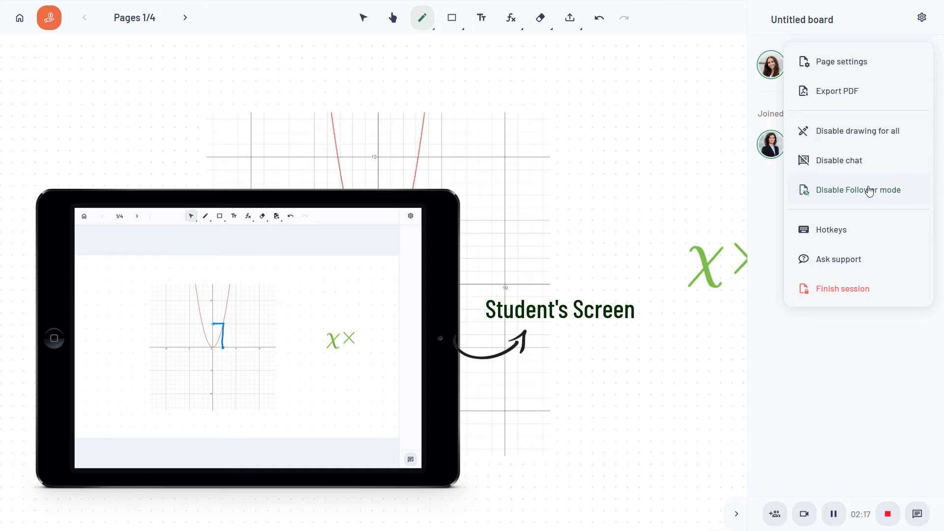
pyautogui.click(869, 191)
pyautogui.click(184, 24)
pyautogui.click(185, 24)
pyautogui.click(184, 25)
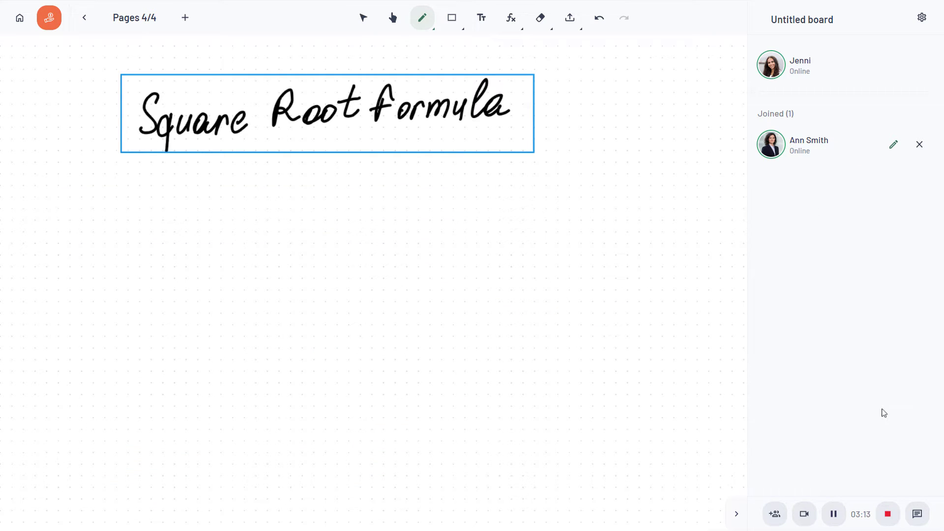
# - Send 'Hello Everyone' in the session chat
pyautogui.click(917, 513)
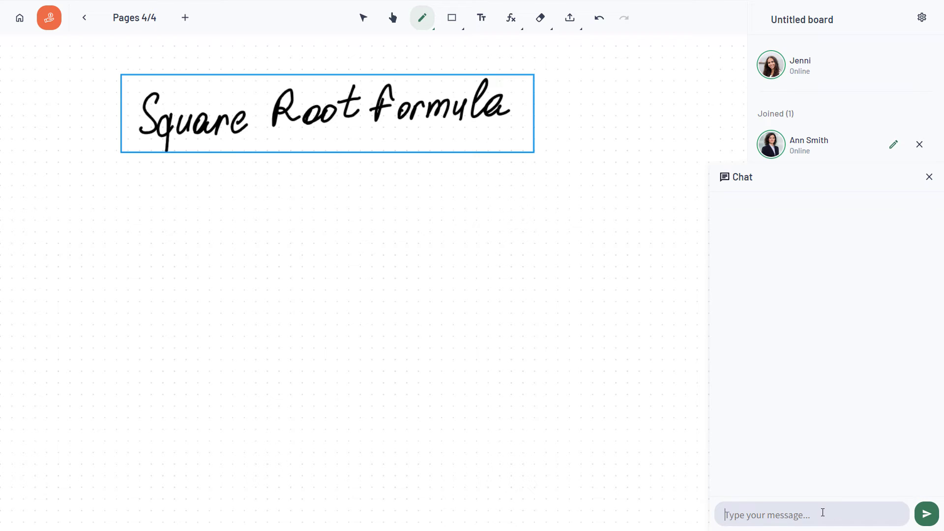
pyautogui.write('Hello Everyone')
pyautogui.press('Return')
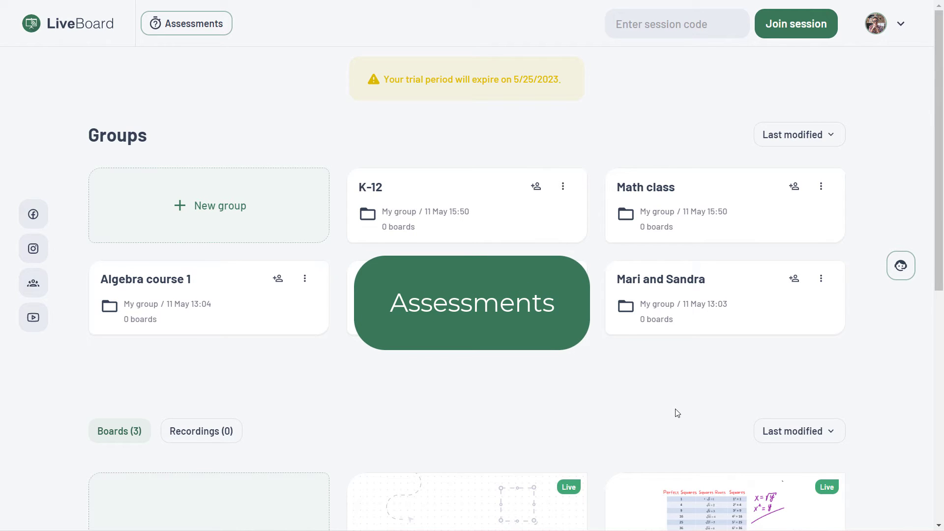
# - Create the assessment 'English Language Test 1' with a single-choice question 'What is this f…'
pyautogui.click(227, 32)
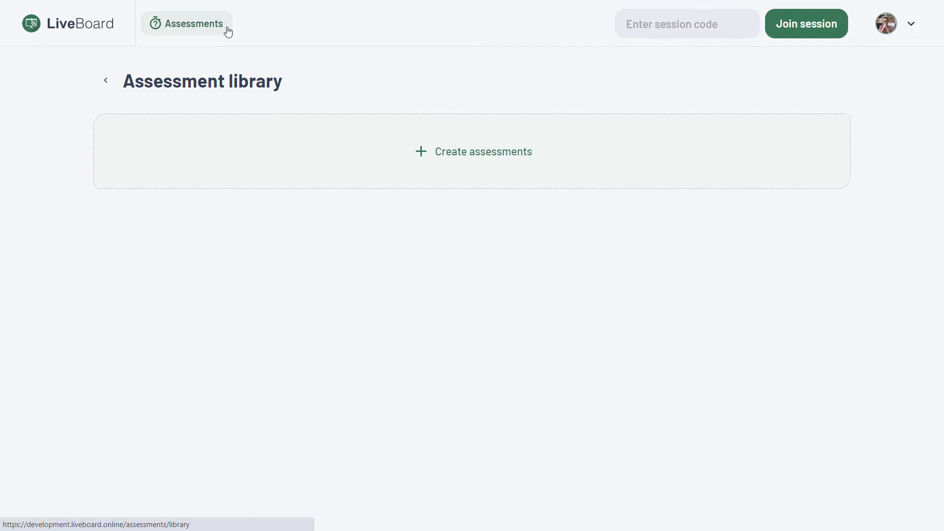
pyautogui.click(448, 165)
pyautogui.write('English Language Test 1')
pyautogui.click(566, 332)
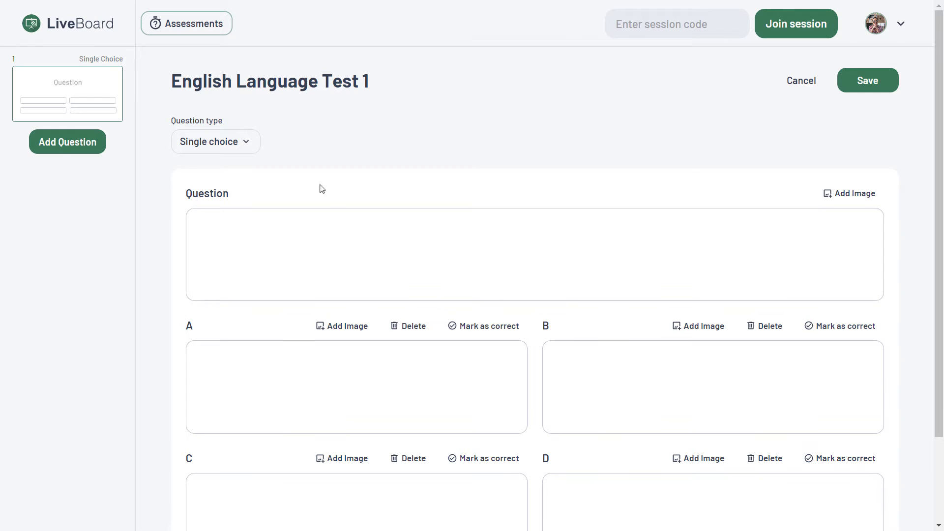
pyautogui.click(249, 142)
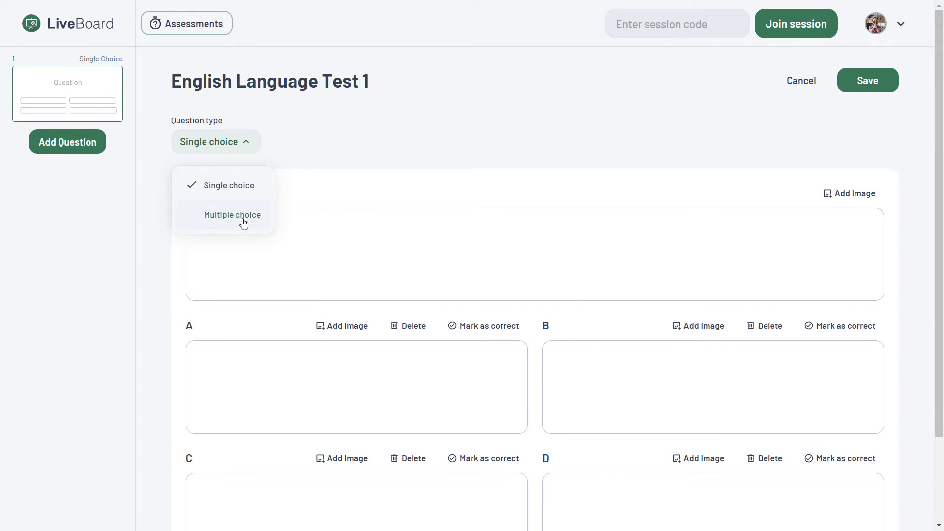
pyautogui.click(303, 224)
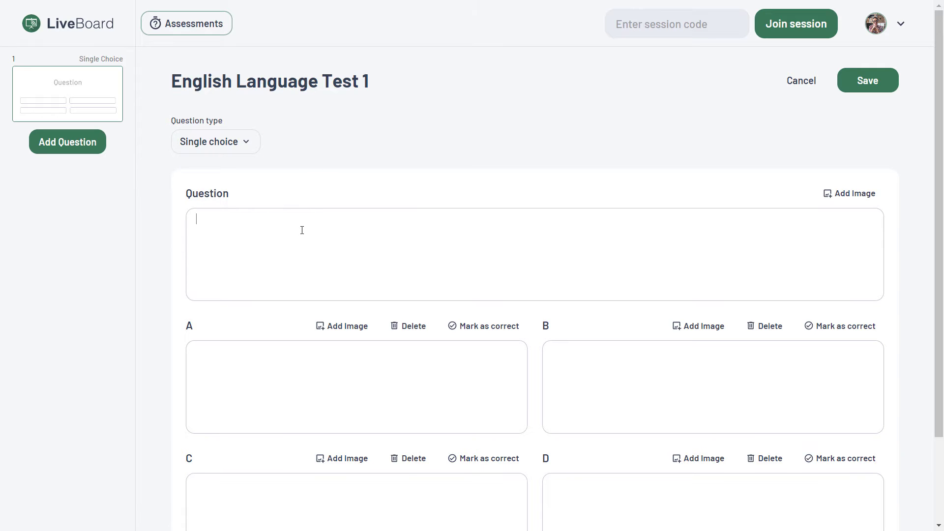
pyautogui.write('What is this fruit called in?')
# - Attach the dragon-fruit picture, mark answer A 'Dragon Fruit' correct, and save the assessment
pyautogui.click(849, 193)
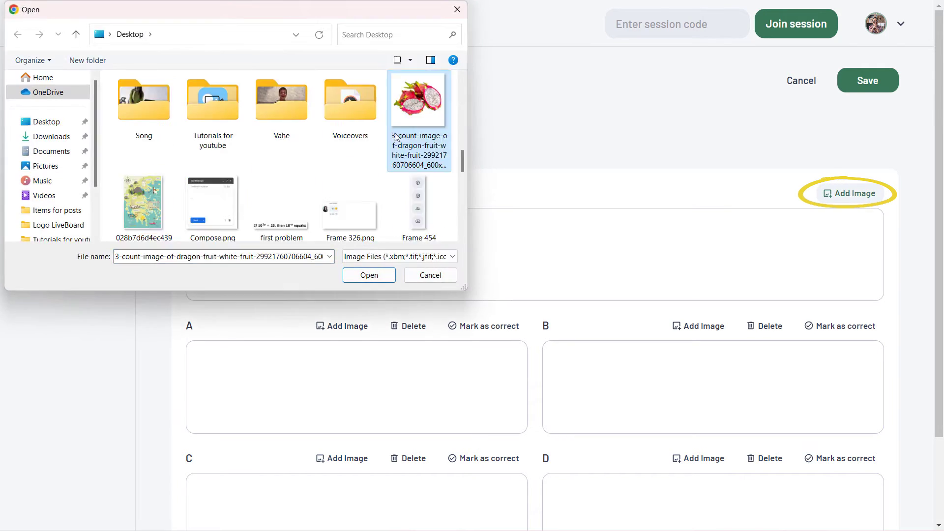
pyautogui.click(359, 278)
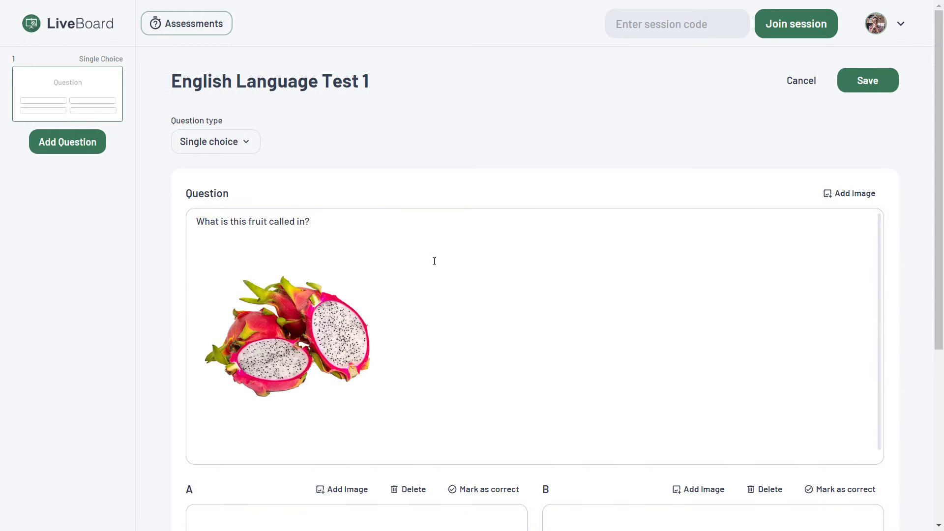
pyautogui.scroll(-5, 434, 261)
pyautogui.click(393, 271)
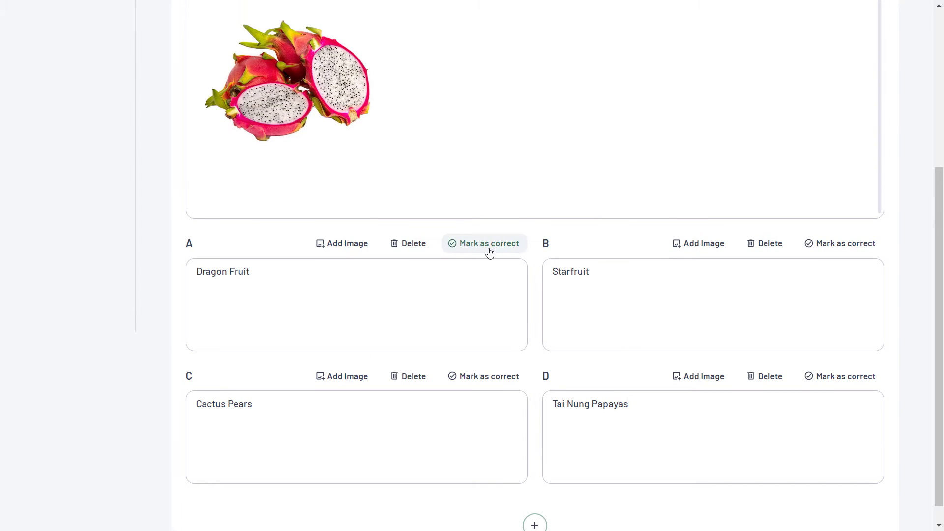
pyautogui.click(490, 246)
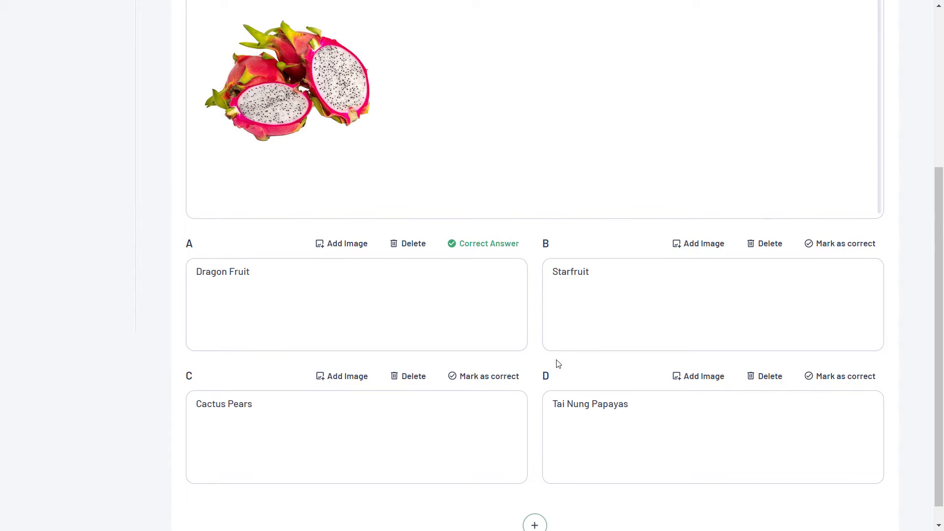
pyautogui.scroll(5, 688, 368)
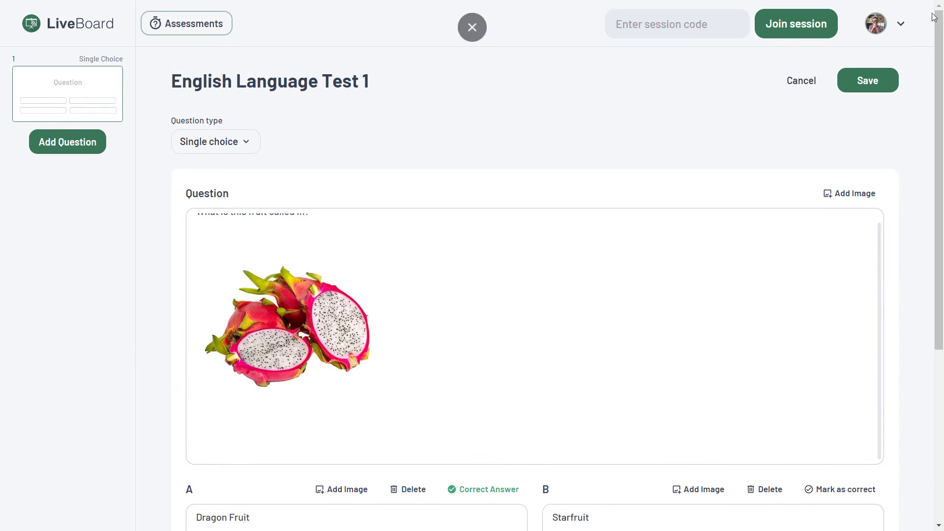
pyautogui.click(892, 84)
# - Add and then delete an empty second question, save again, and return to the library
pyautogui.scroll(-2, 503, 286)
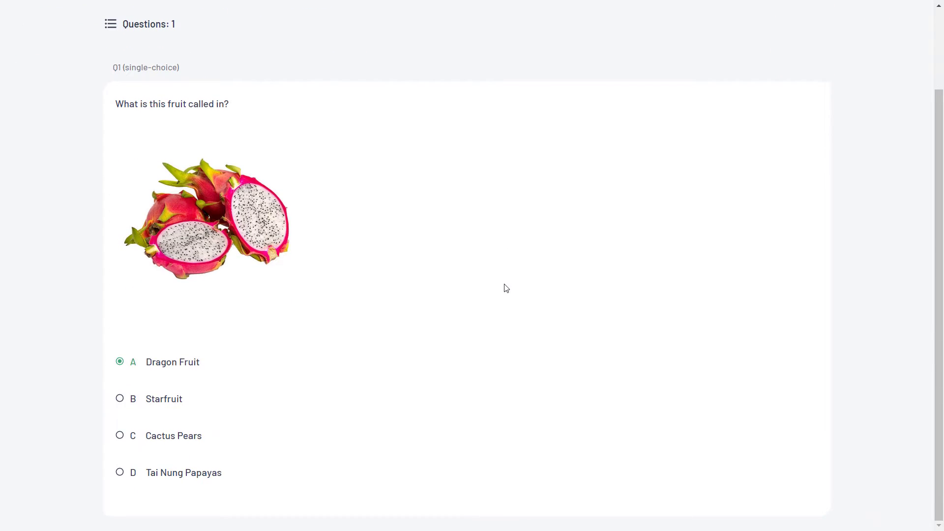
pyautogui.scroll(2, 503, 287)
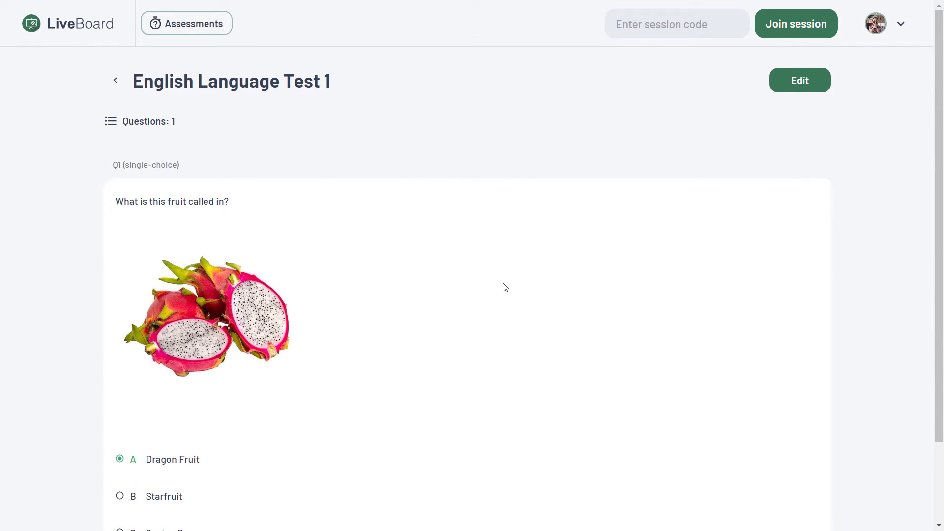
pyautogui.click(824, 90)
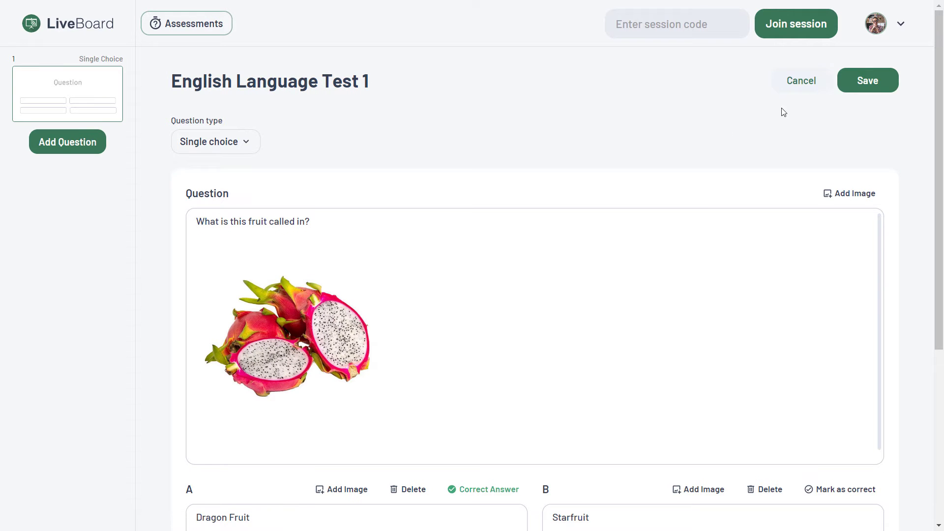
pyautogui.click(97, 139)
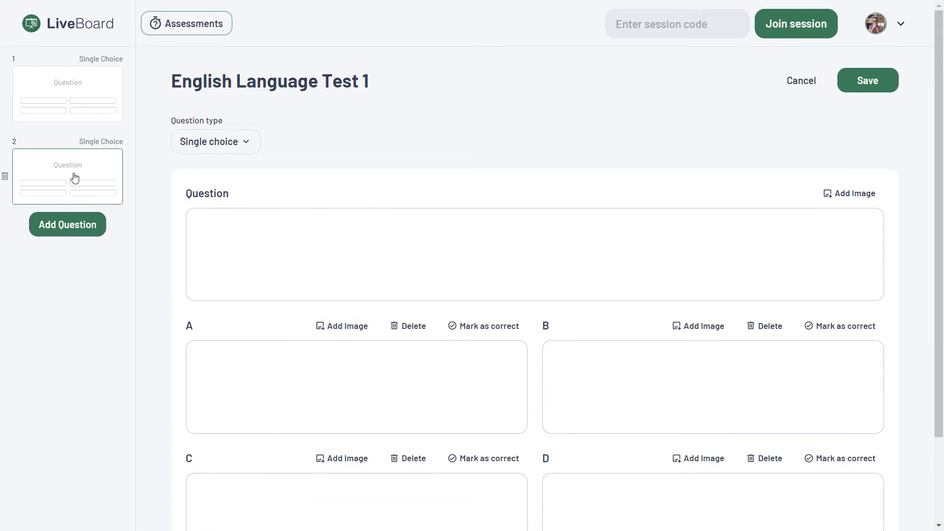
pyautogui.click(393, 226)
pyautogui.click(5, 178)
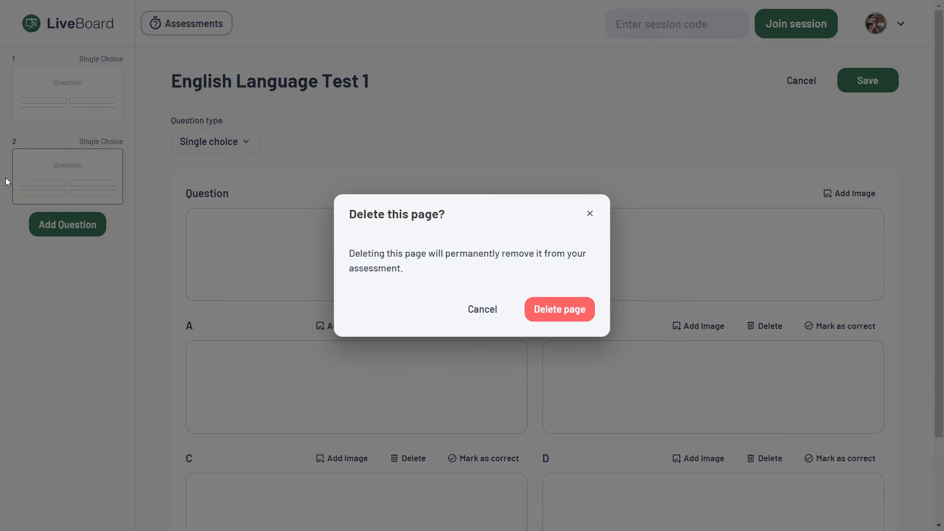
pyautogui.click(552, 312)
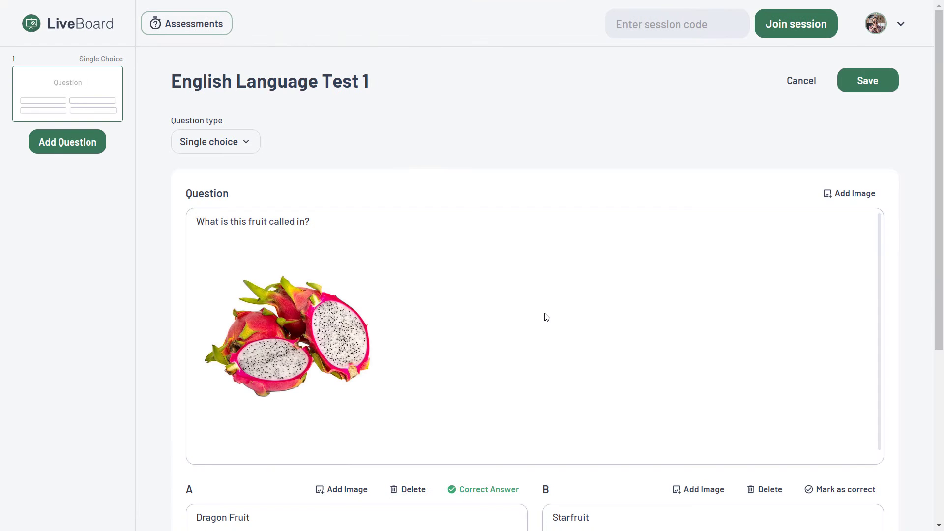
pyautogui.click(839, 84)
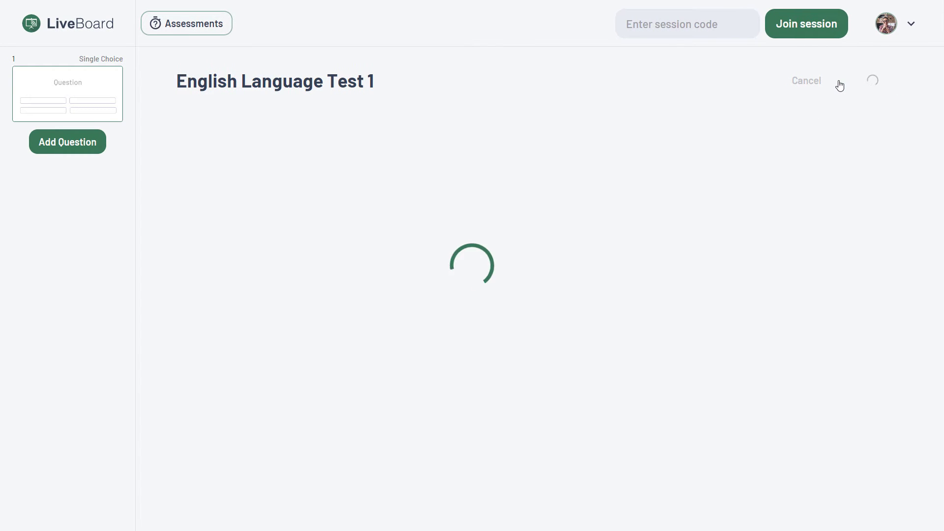
pyautogui.click(113, 82)
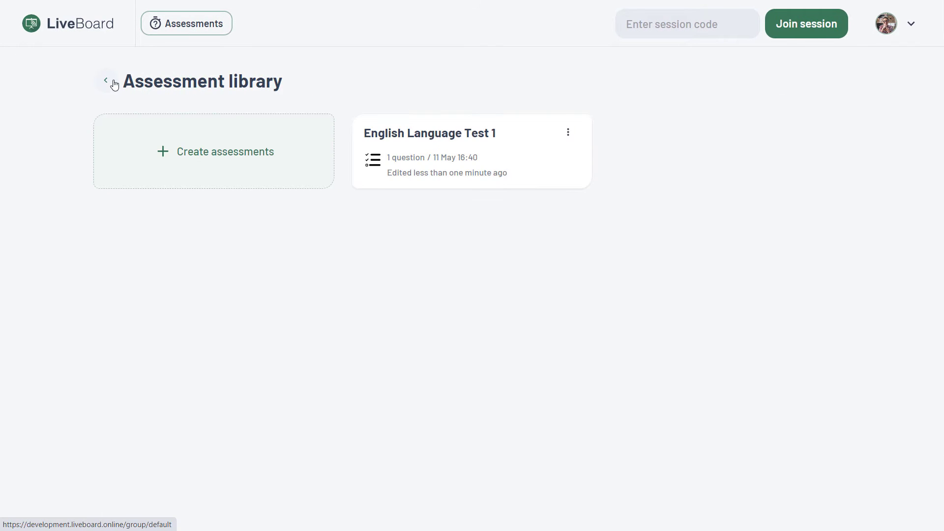
# - Open the Untitled board and add the English Language Test 1 assessment to it
pyautogui.click(115, 85)
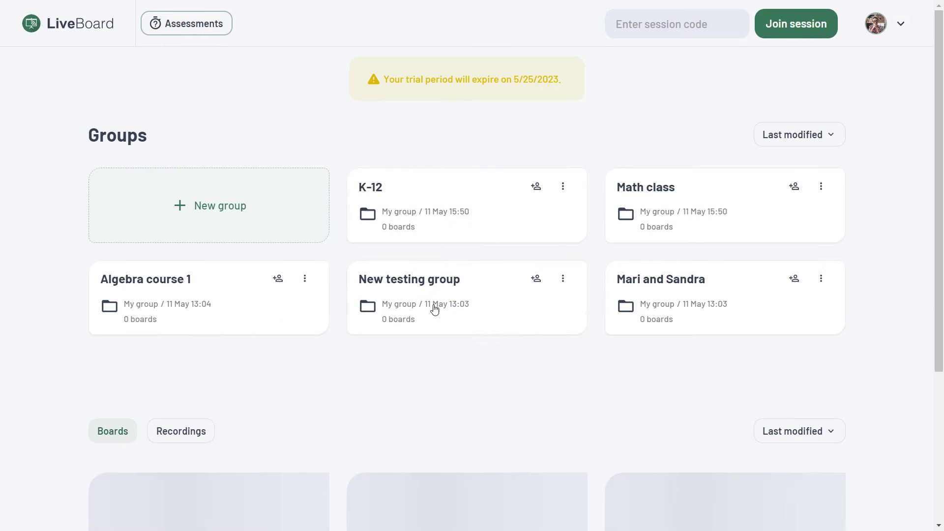
pyautogui.scroll(-6, 443, 314)
pyautogui.click(474, 246)
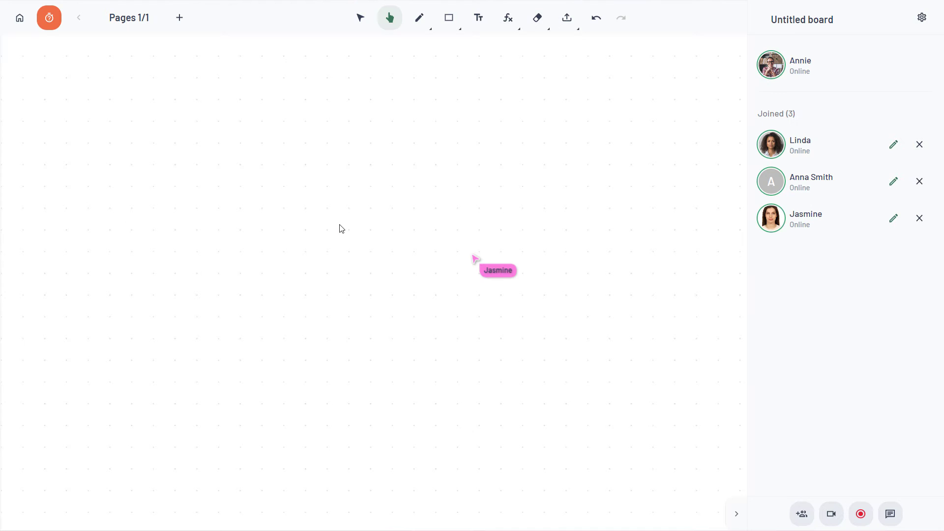
pyautogui.click(50, 18)
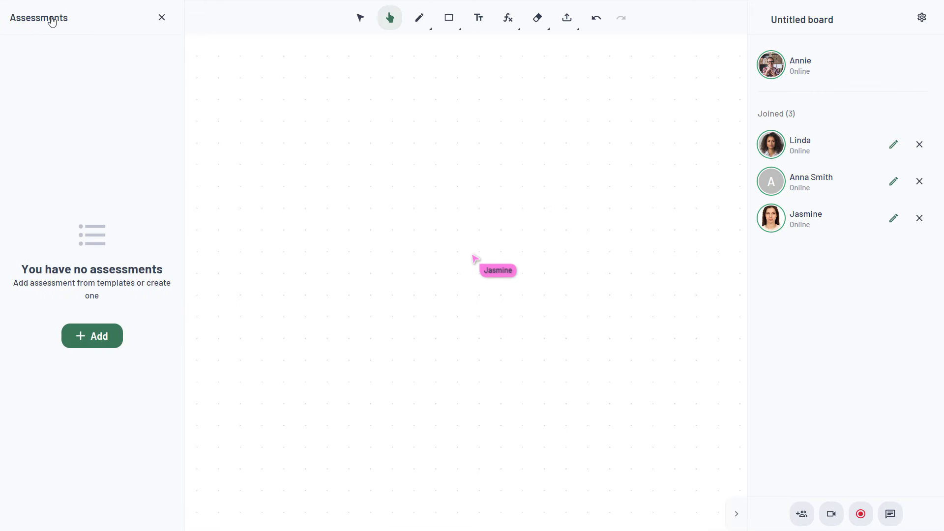
pyautogui.click(92, 337)
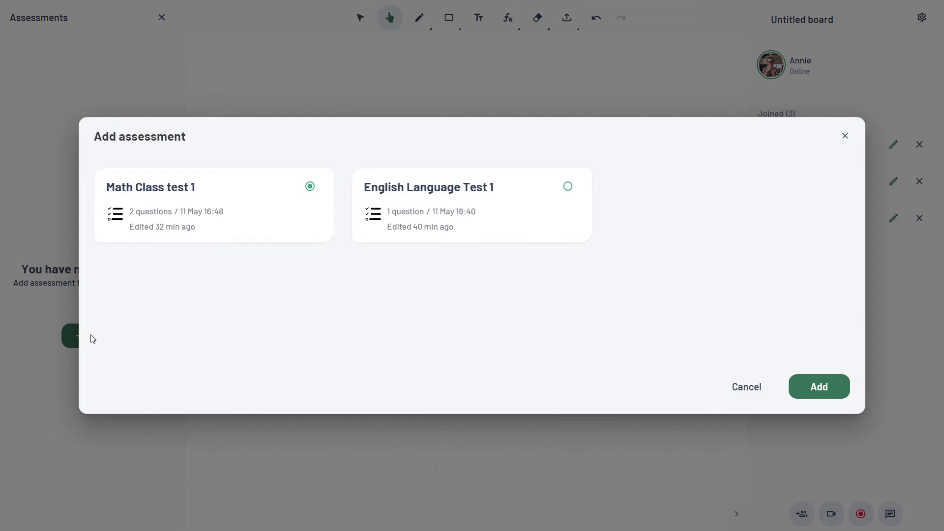
pyautogui.click(819, 387)
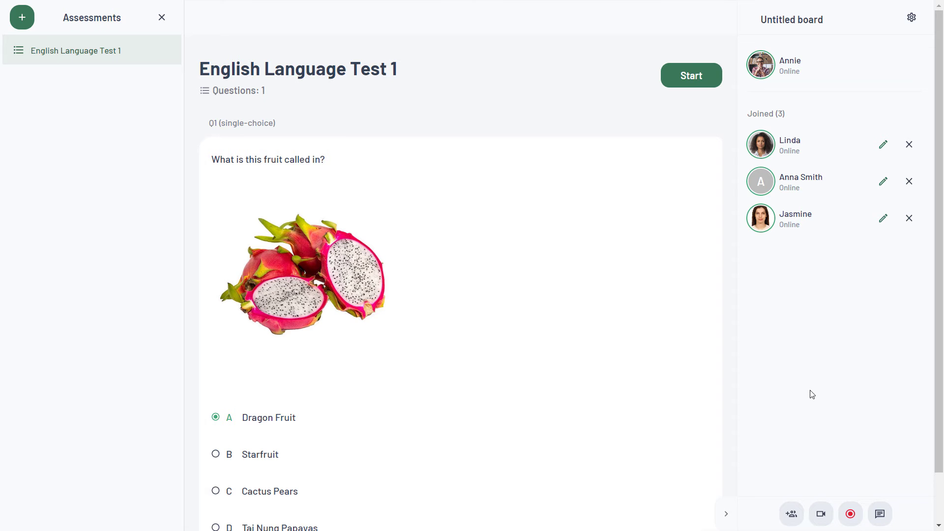
pyautogui.scroll(-2, 708, 231)
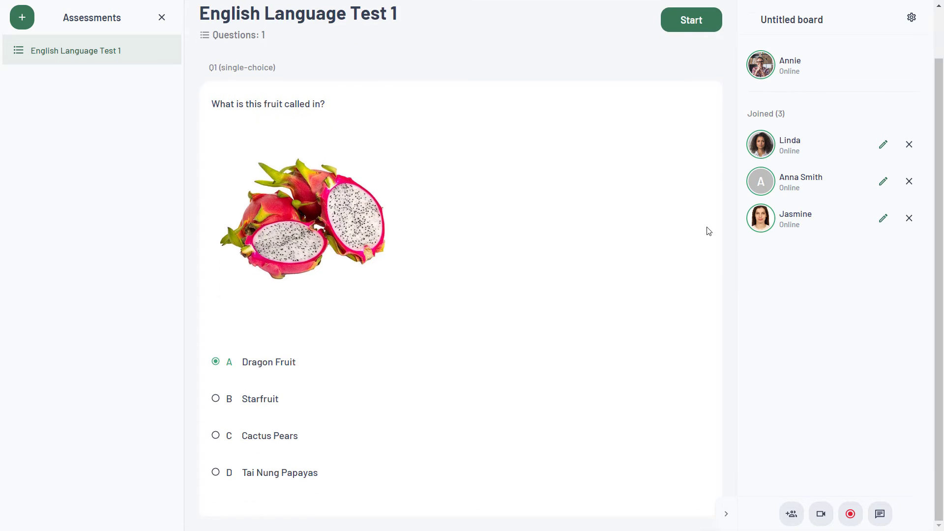
# - Start English Language Test 1, review each of the three participants' results, then finish the test
pyautogui.click(697, 31)
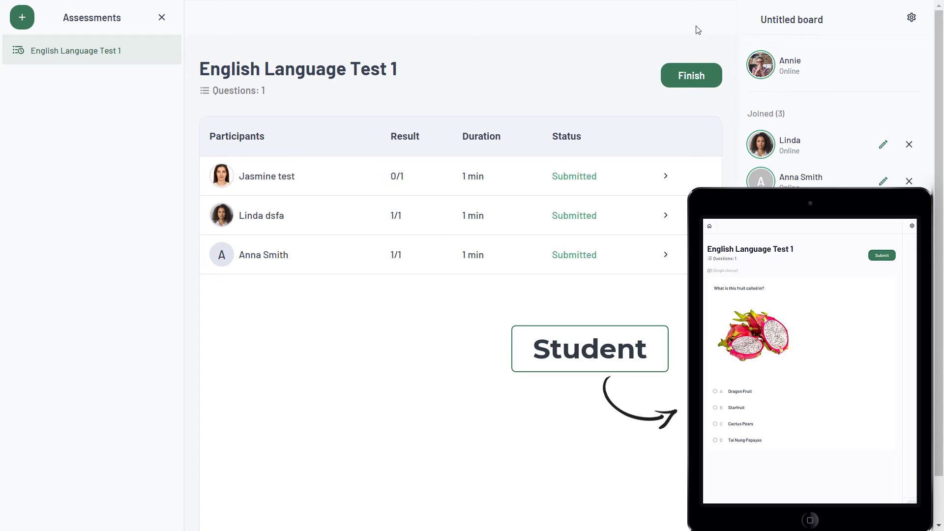
pyautogui.click(664, 176)
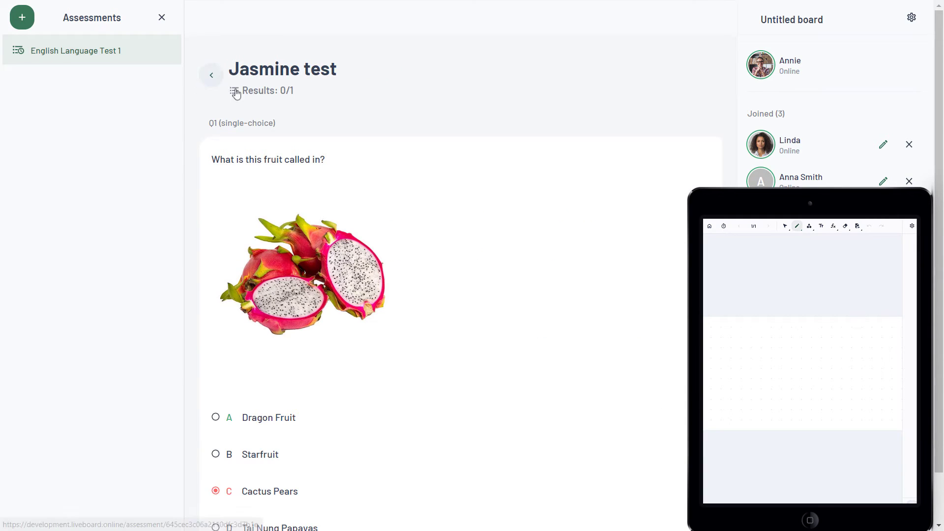
pyautogui.click(211, 75)
pyautogui.click(664, 215)
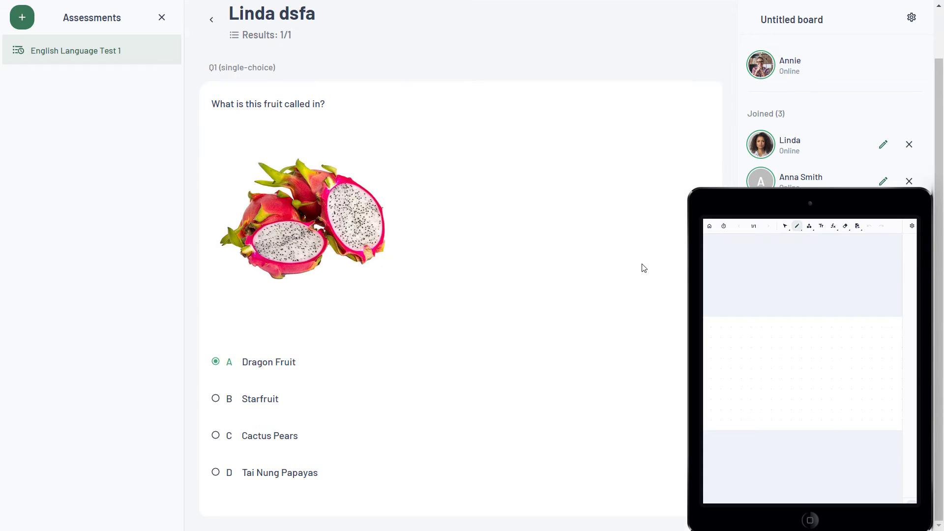
pyautogui.click(213, 23)
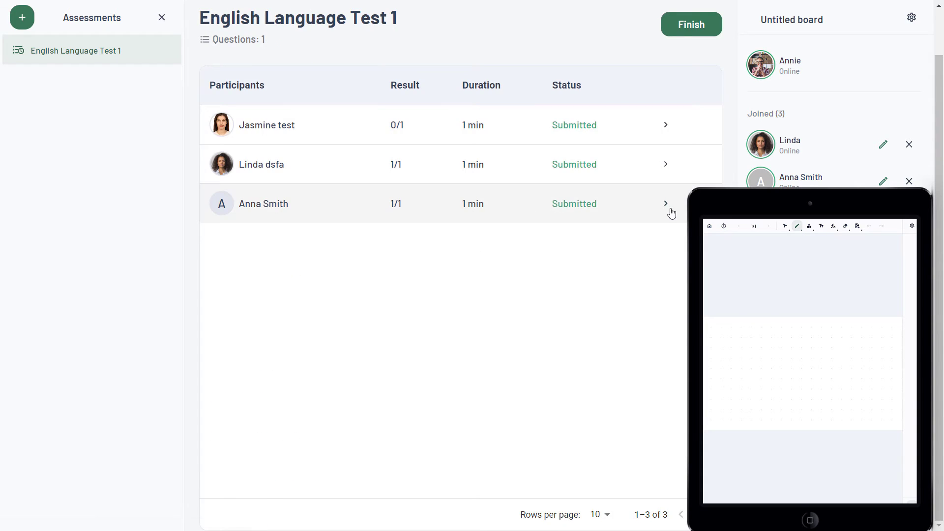
pyautogui.click(674, 215)
pyautogui.click(212, 24)
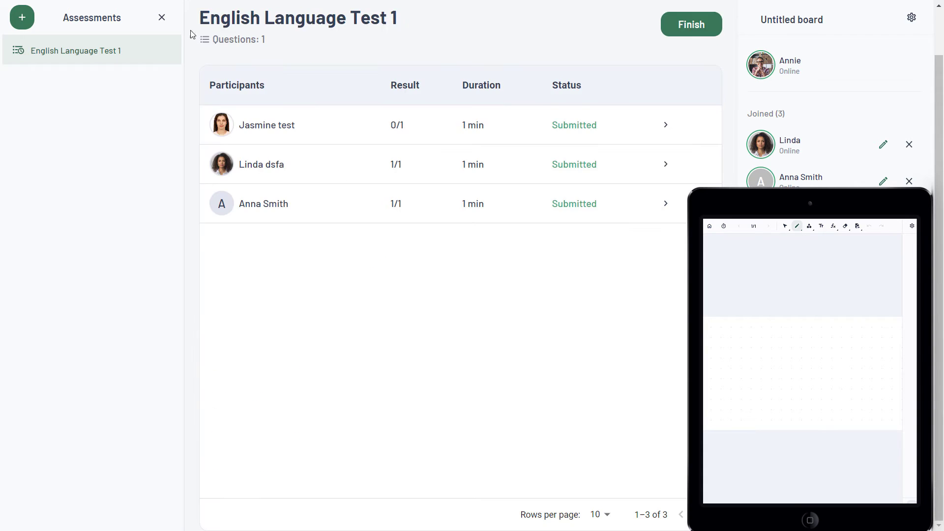
pyautogui.click(692, 25)
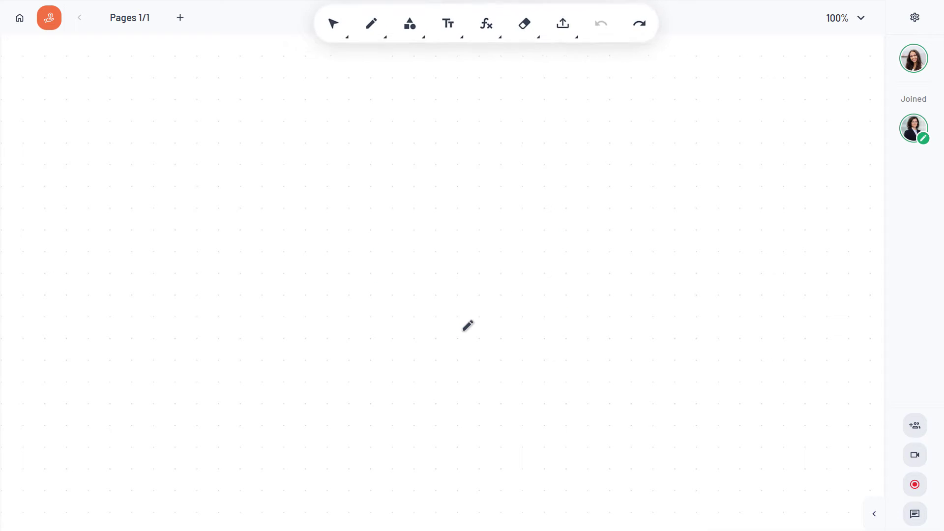
# - Draw a cube near the board centre with a green, thick outline
pyautogui.click(453, 22)
pyautogui.click(487, 90)
pyautogui.moveTo(351, 197); pyautogui.dragTo(593, 423)
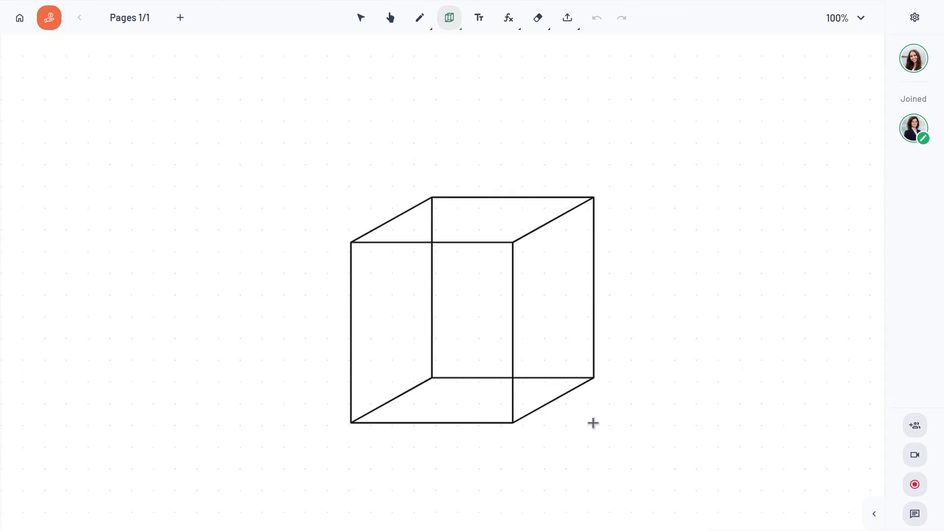
pyautogui.click(440, 156)
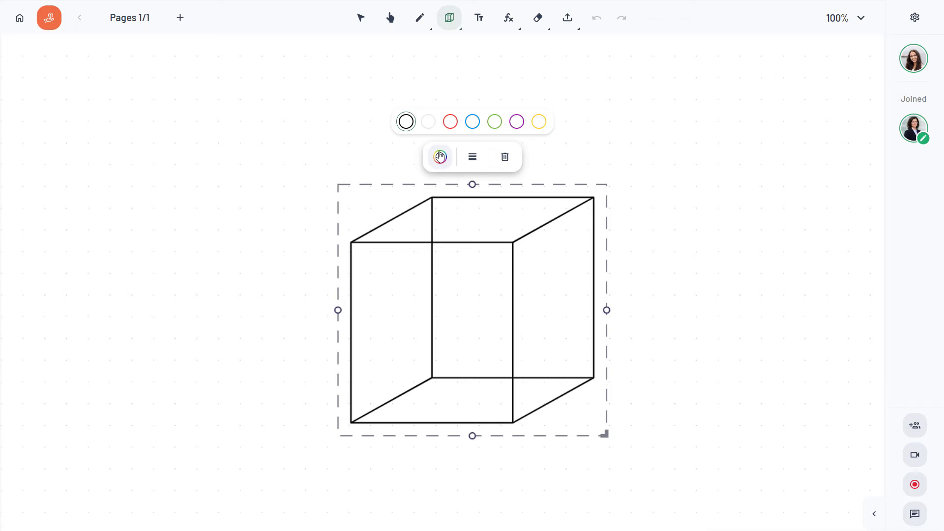
pyautogui.click(495, 121)
pyautogui.click(472, 156)
pyautogui.click(472, 123)
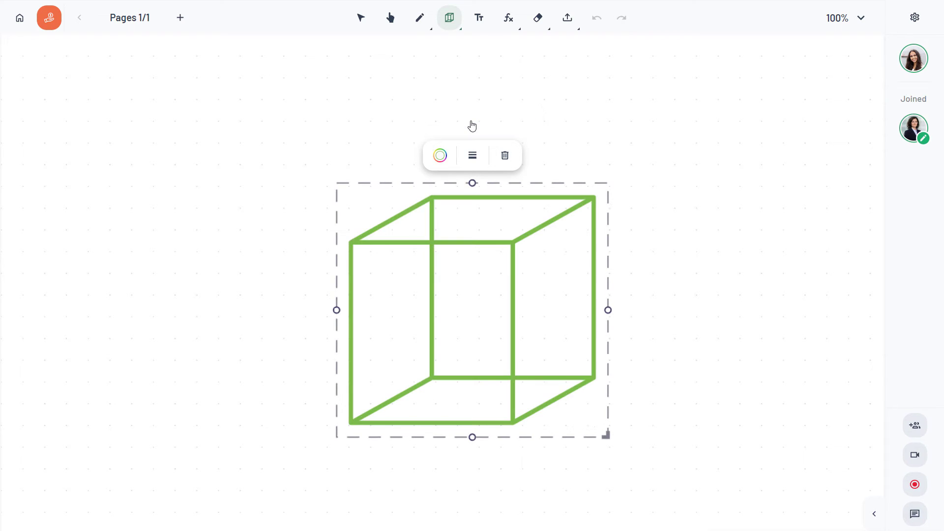
pyautogui.click(670, 211)
# - Draw a thin blue diagonal line across the cube
pyautogui.click(456, 20)
pyautogui.click(487, 64)
pyautogui.moveTo(512, 420); pyautogui.dragTo(434, 200)
pyautogui.click(441, 160)
pyautogui.click(473, 123)
pyautogui.click(473, 159)
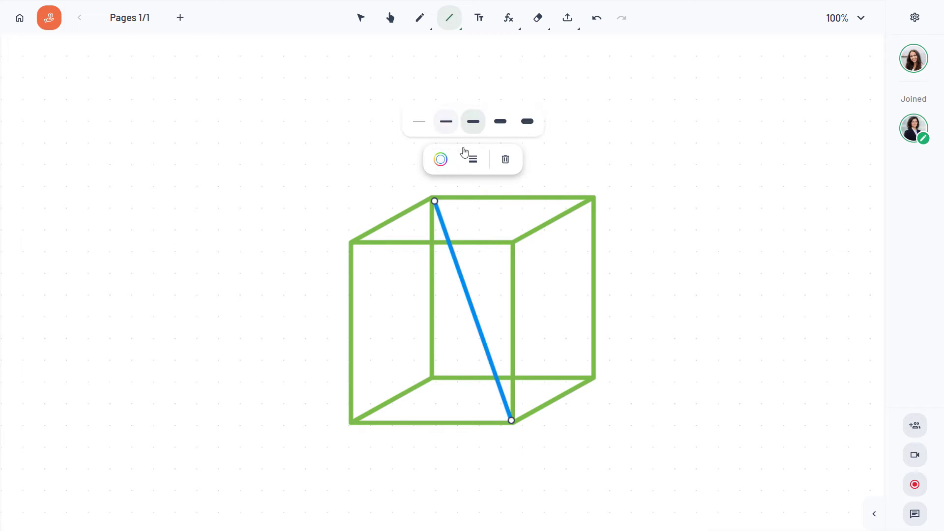
pyautogui.click(446, 121)
# - With a black pen, handwrite the label d and the formula d = √(x²+y²+z²) beside the cube
pyautogui.press('p')
pyautogui.click(419, 18)
pyautogui.click(431, 114)
pyautogui.click(462, 153)
pyautogui.moveTo(491, 291); pyautogui.dragTo(493, 275)
pyautogui.moveTo(631, 257); pyautogui.dragTo(633, 271)
pyautogui.moveTo(644, 256); pyautogui.dragTo(656, 255)
pyautogui.moveTo(644, 263); pyautogui.dragTo(802, 245)
pyautogui.moveTo(684, 256); pyautogui.dragTo(692, 271)
pyautogui.moveTo(692, 258)
pyautogui.mouseDown()
pyautogui.moveTo(683, 273)
pyautogui.moveTo(706, 256)
pyautogui.mouseUp()
pyautogui.moveTo(709, 263); pyautogui.dragTo(714, 268)
pyautogui.moveTo(722, 256)
pyautogui.mouseDown()
pyautogui.moveTo(725, 277)
pyautogui.moveTo(751, 250)
pyautogui.mouseUp()
pyautogui.moveTo(753, 260)
pyautogui.mouseDown()
pyautogui.moveTo(765, 260)
pyautogui.moveTo(759, 268)
pyautogui.mouseUp()
pyautogui.moveTo(774, 253)
pyautogui.mouseDown()
pyautogui.moveTo(785, 265)
pyautogui.moveTo(798, 245)
pyautogui.mouseUp()
pyautogui.moveTo(662, 326); pyautogui.dragTo(851, 273)
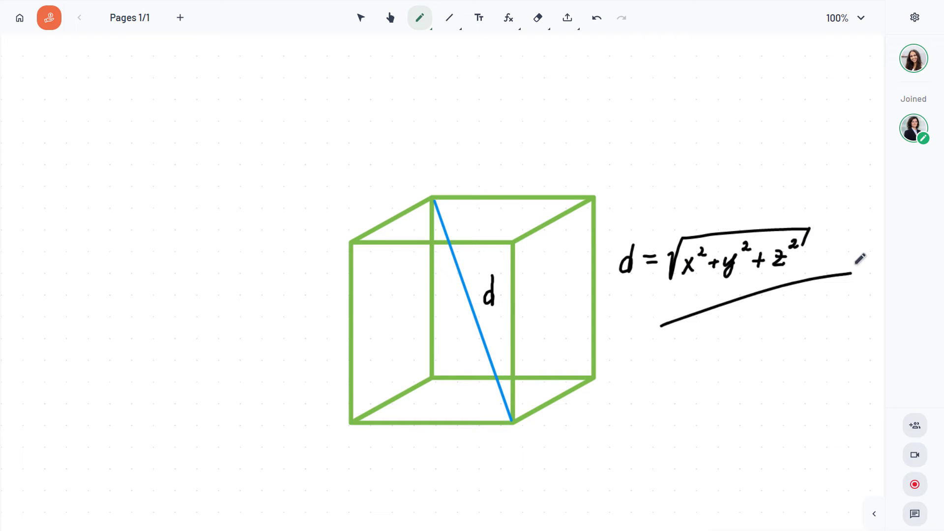
# - Add a blue, size-48 'Cube' title centred above the cube
pyautogui.click(478, 19)
pyautogui.click(561, 142)
pyautogui.write('Cube')
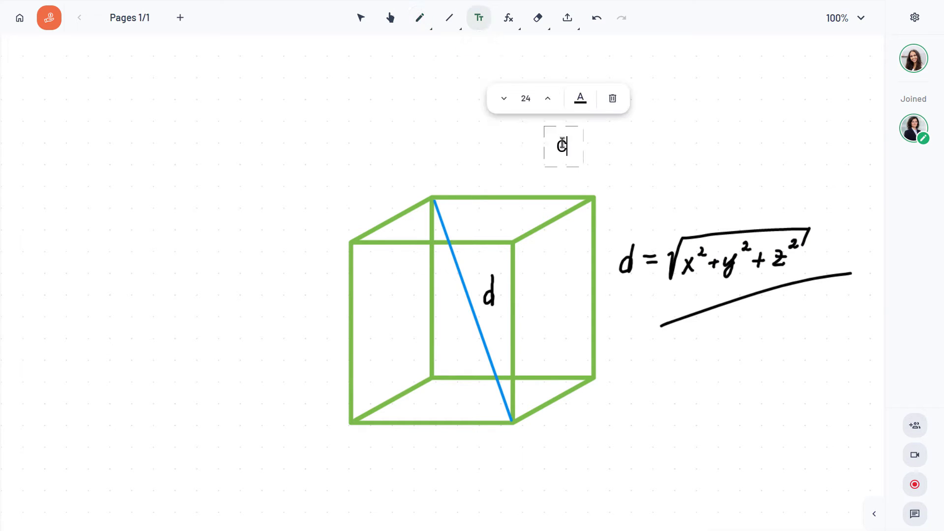
pyautogui.click(593, 101)
pyautogui.click(573, 63)
pyautogui.click(563, 98)
pyautogui.moveTo(571, 110); pyautogui.dragTo(489, 117)
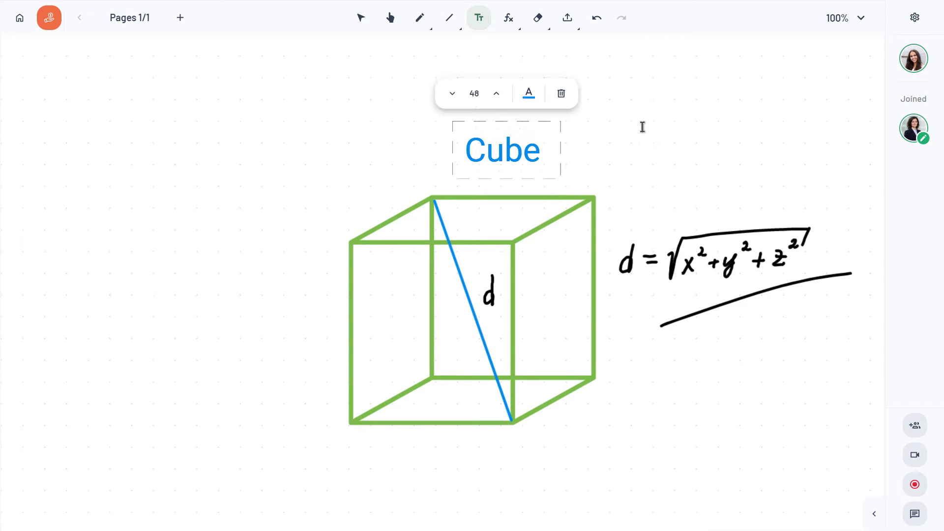
pyautogui.press('Escape')
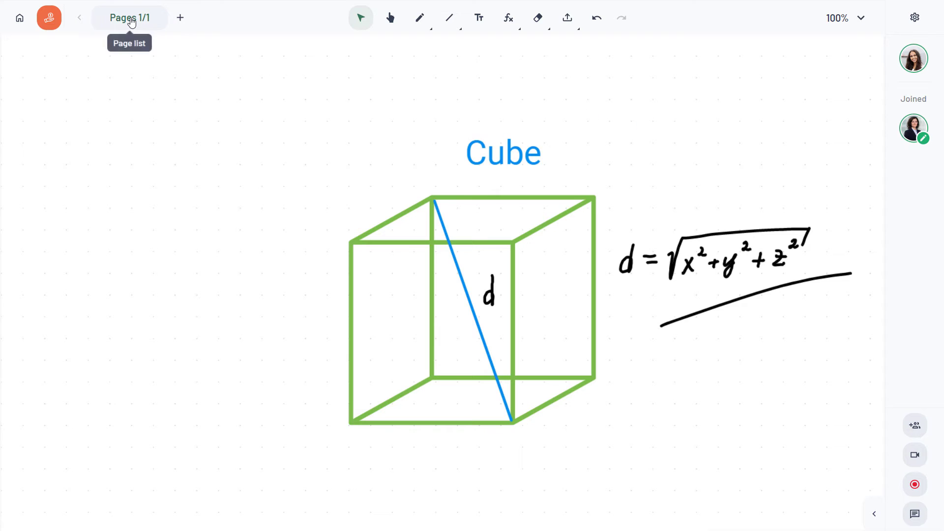
# - Add a second blank page to the board
pyautogui.click(131, 20)
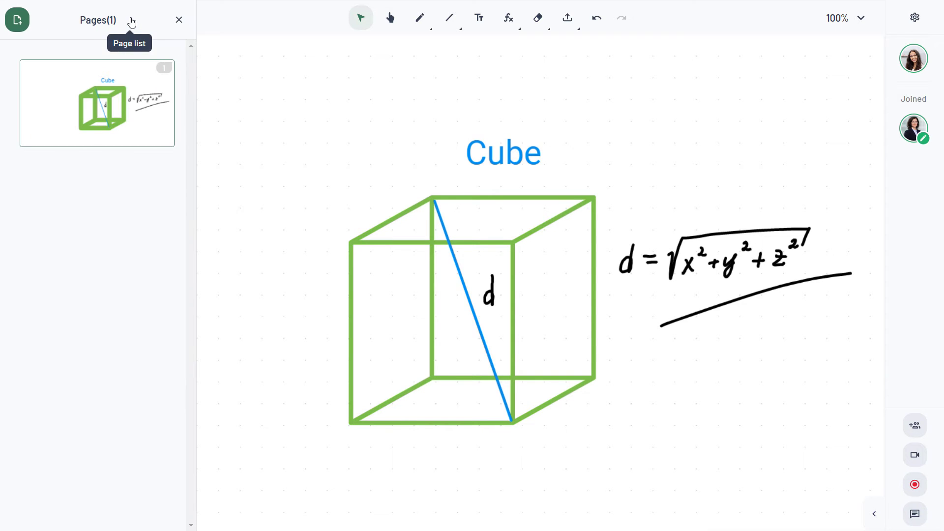
pyautogui.click(20, 22)
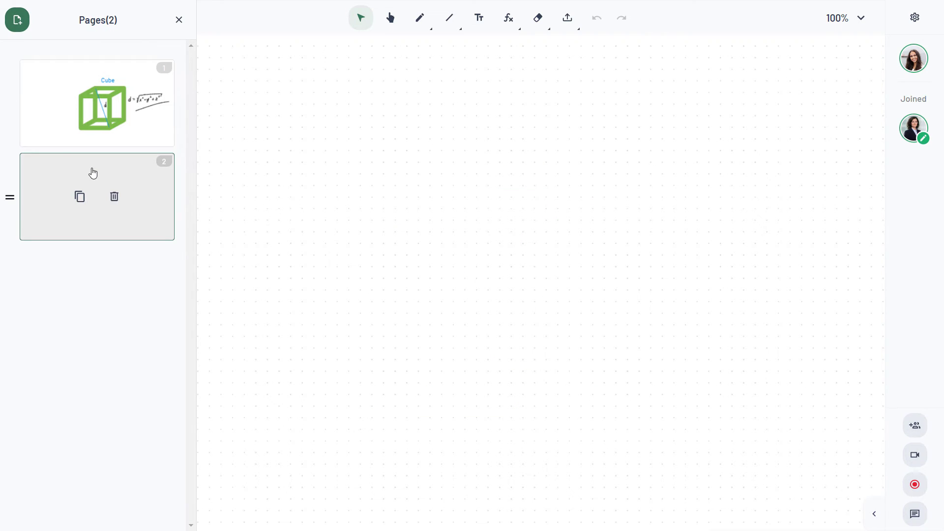
pyautogui.click(178, 20)
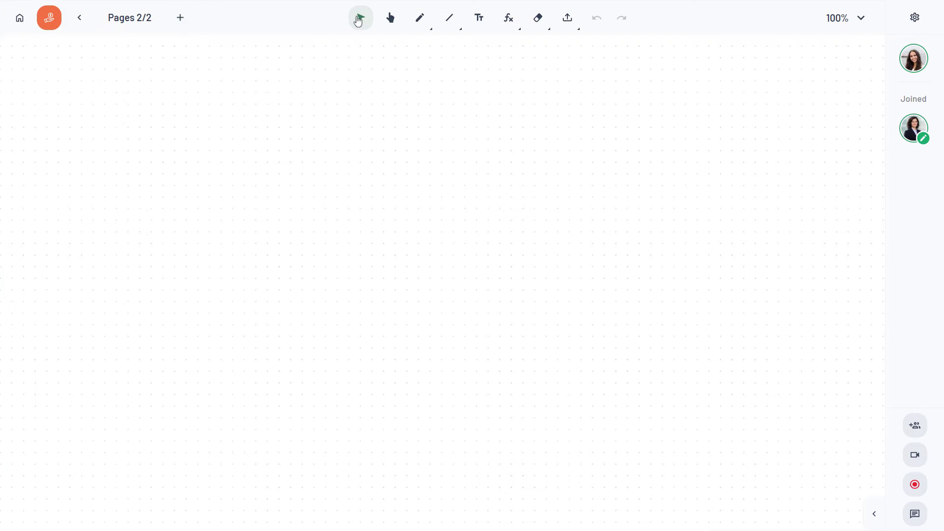
# - Insert a LaTeX χ× formula, then move it right and shrink it
pyautogui.click(508, 18)
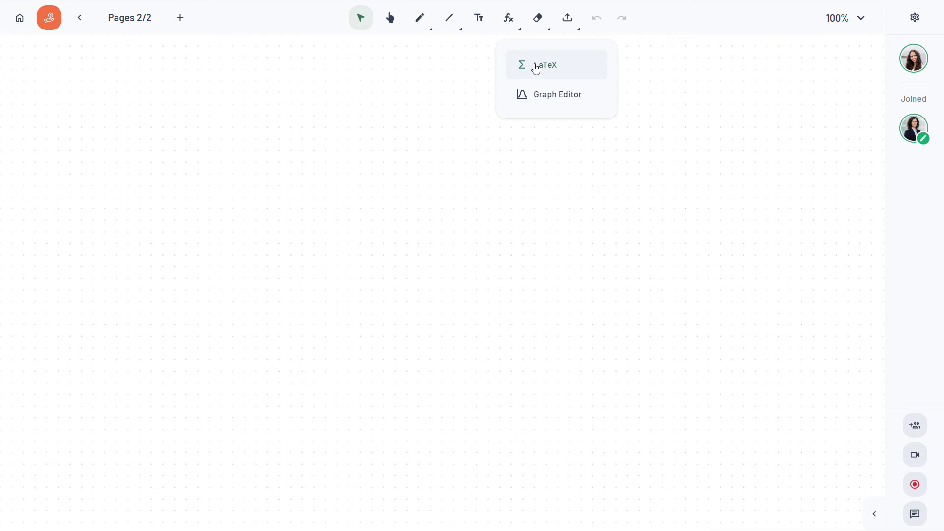
pyautogui.click(536, 69)
pyautogui.click(369, 333)
pyautogui.click(669, 330)
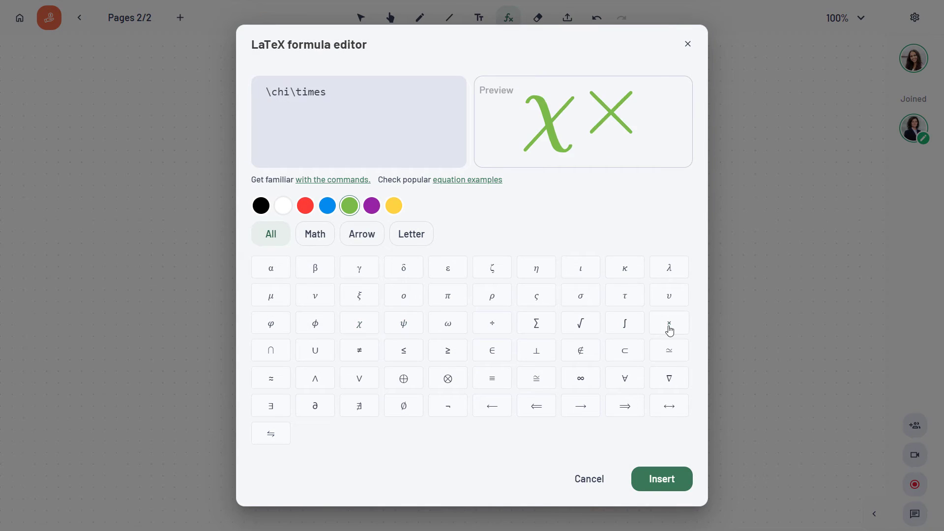
pyautogui.click(662, 479)
pyautogui.moveTo(454, 269); pyautogui.dragTo(756, 261)
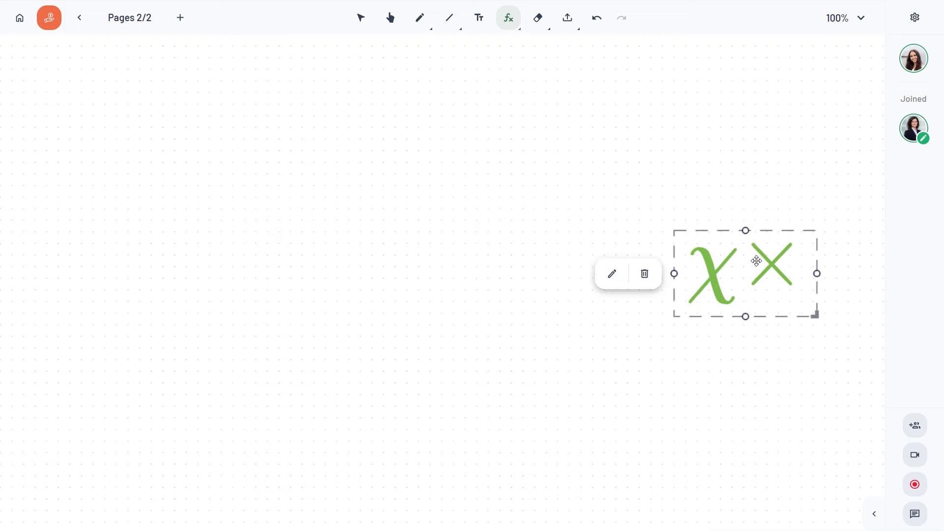
pyautogui.moveTo(815, 315); pyautogui.dragTo(786, 300)
pyautogui.press('Escape')
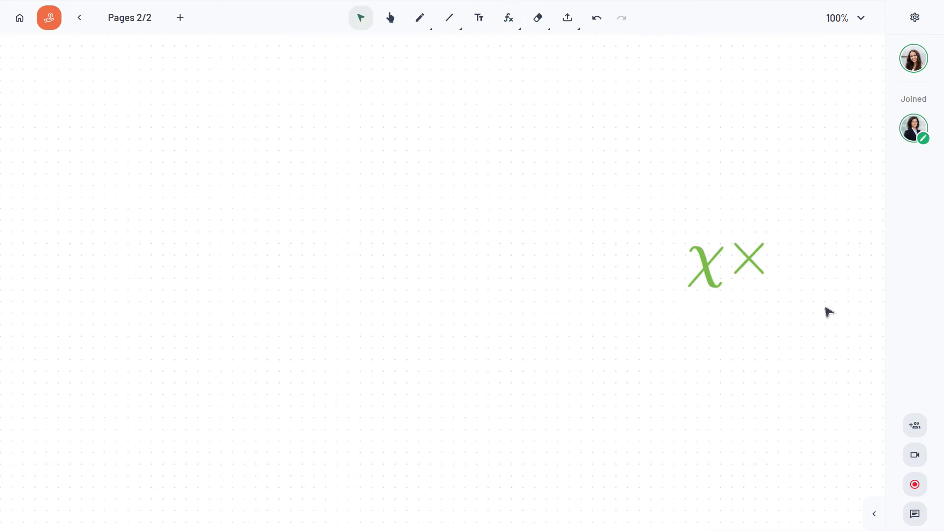
# - Insert a graph of x², then reposition and enlarge it on the page
pyautogui.click(511, 28)
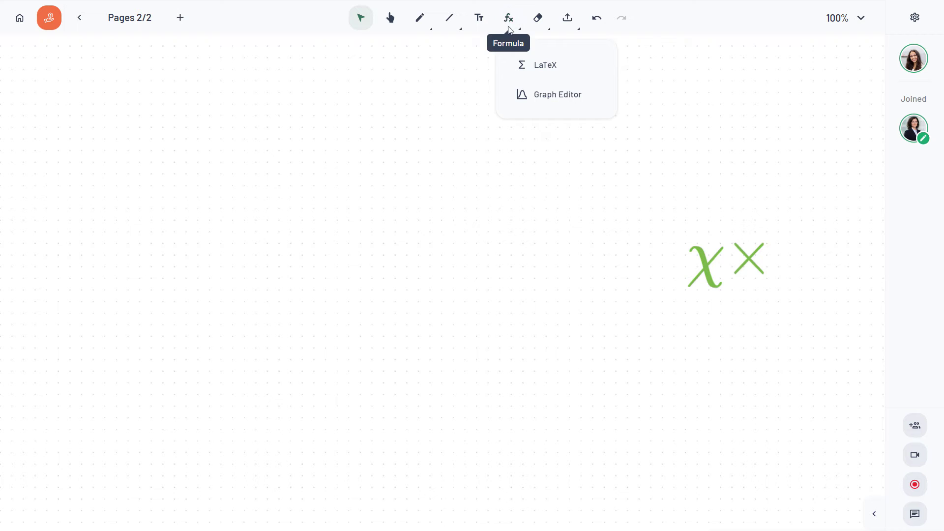
pyautogui.click(550, 96)
pyautogui.click(341, 148)
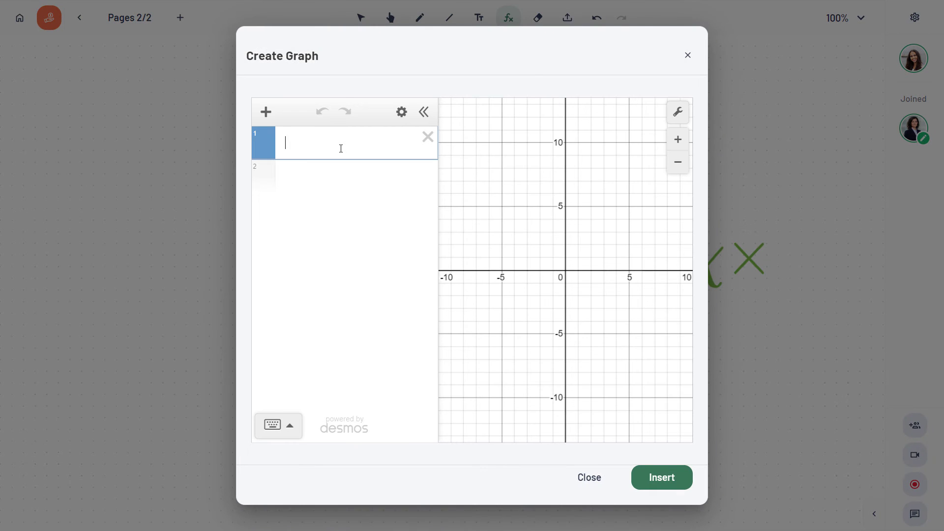
pyautogui.write('x')
pyautogui.click(287, 423)
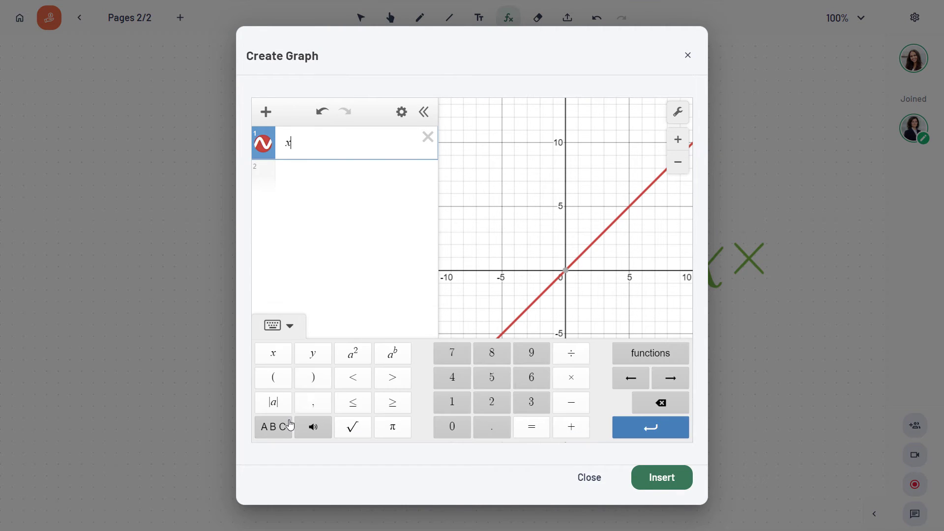
pyautogui.click(354, 355)
pyautogui.click(660, 478)
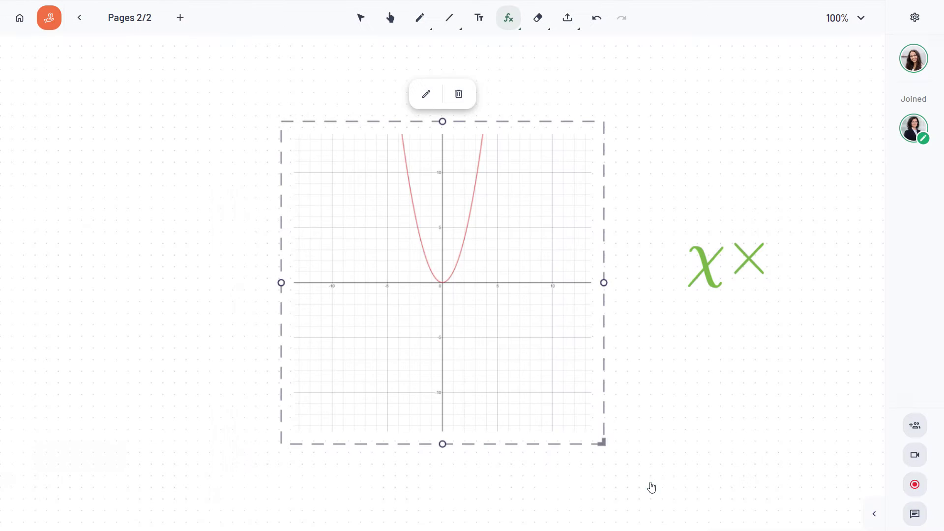
pyautogui.moveTo(485, 283); pyautogui.dragTo(396, 261)
pyautogui.moveTo(514, 421); pyautogui.dragTo(562, 467)
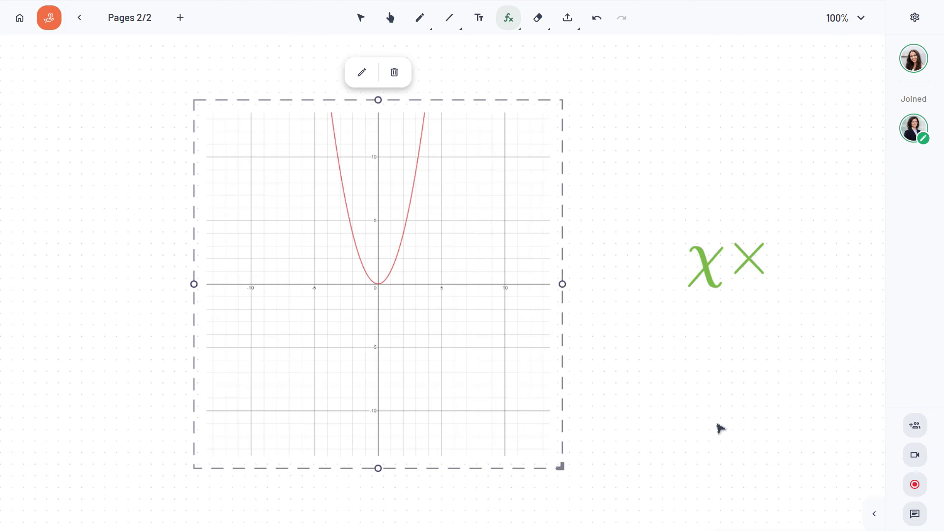
# - Draw a thick blue pen line on the parabola from height 5 down to the x-axis
pyautogui.press('Escape')
pyautogui.click(419, 19)
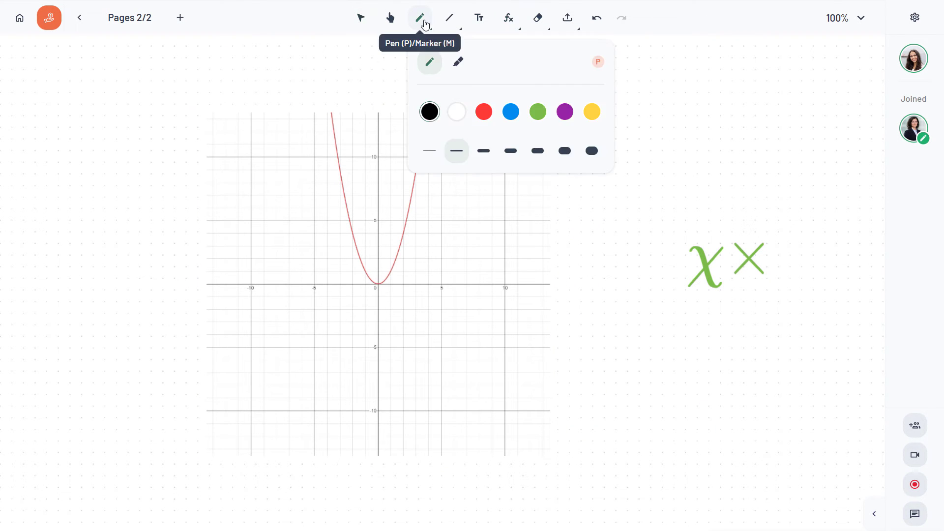
pyautogui.click(511, 112)
pyautogui.click(485, 151)
pyautogui.click(380, 220)
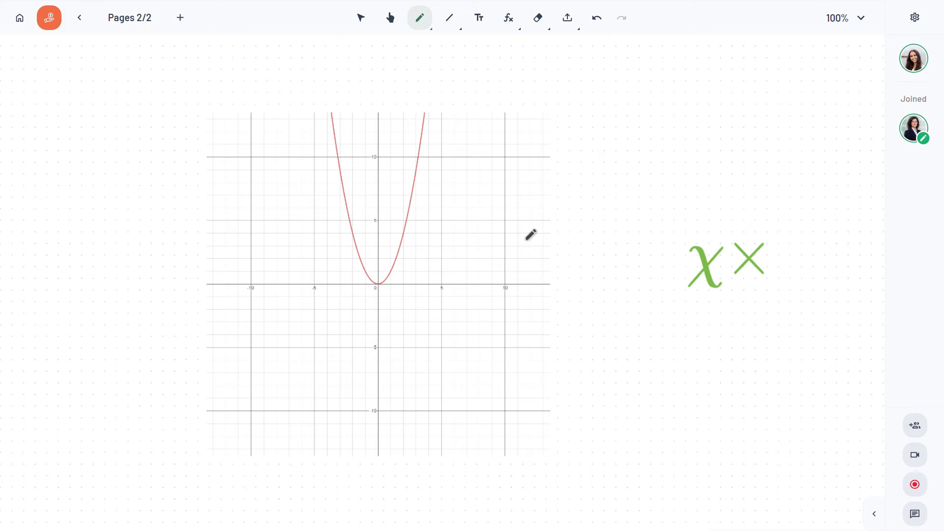
pyautogui.moveTo(380, 220)
pyautogui.mouseDown()
pyautogui.moveTo(409, 219)
pyautogui.moveTo(404, 287)
pyautogui.mouseUp()
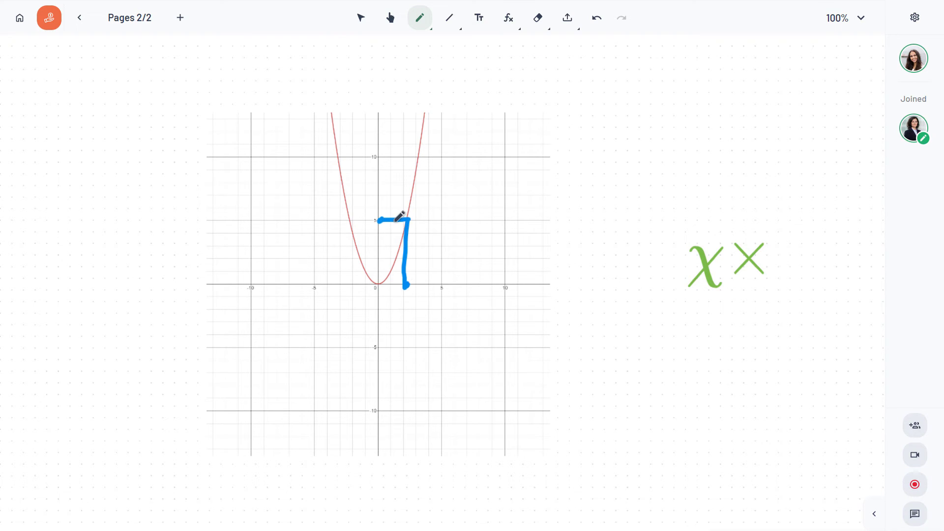
# - Reopen the parabola graph's equation editor and save the graph
pyautogui.click(363, 17)
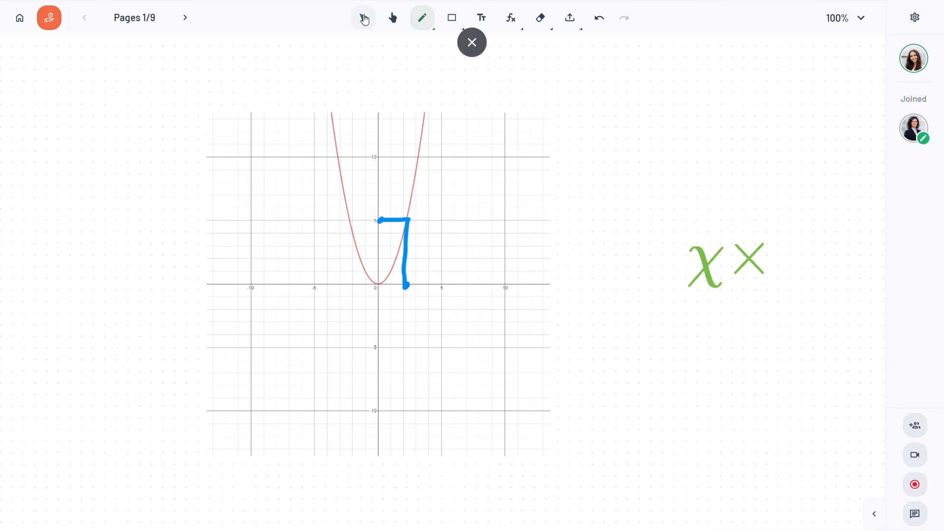
pyautogui.click(419, 170)
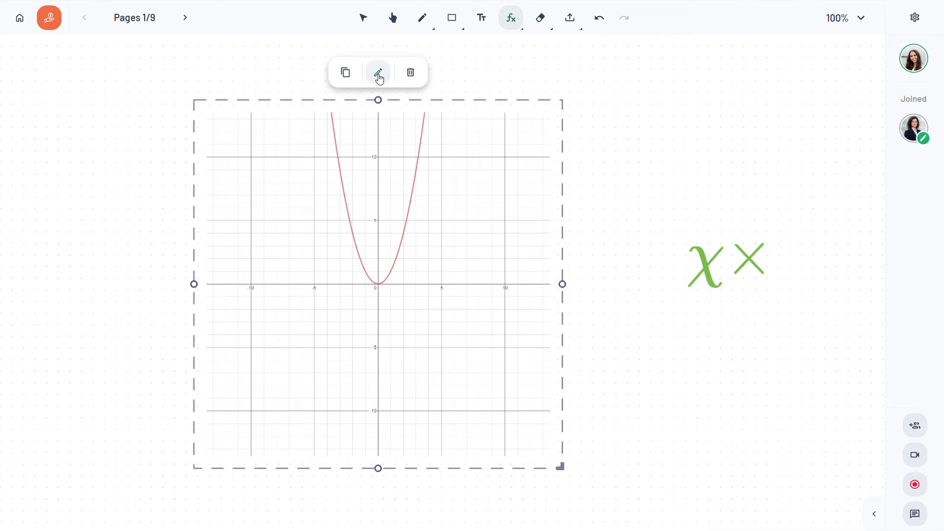
pyautogui.click(377, 73)
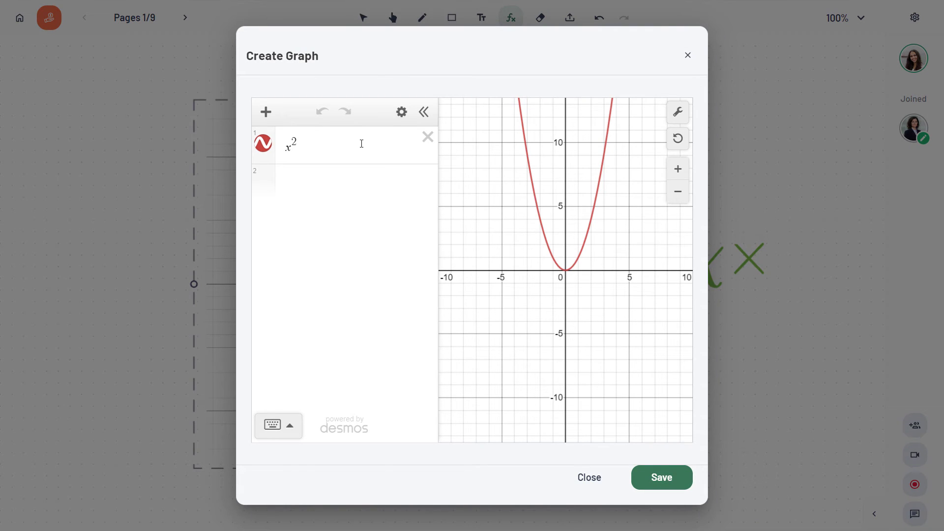
pyautogui.click(647, 481)
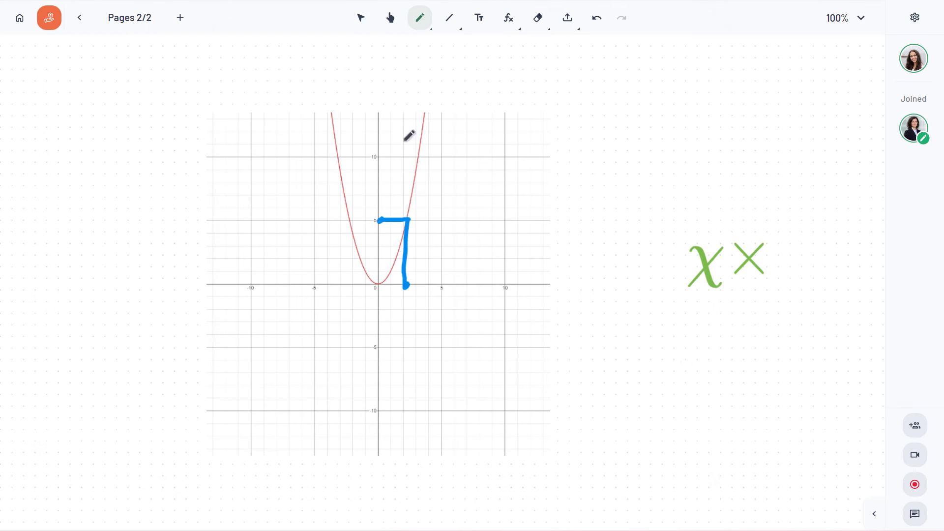
# - Duplicate page 2, delete the copy, and move the graph page ahead of page 1
pyautogui.click(118, 27)
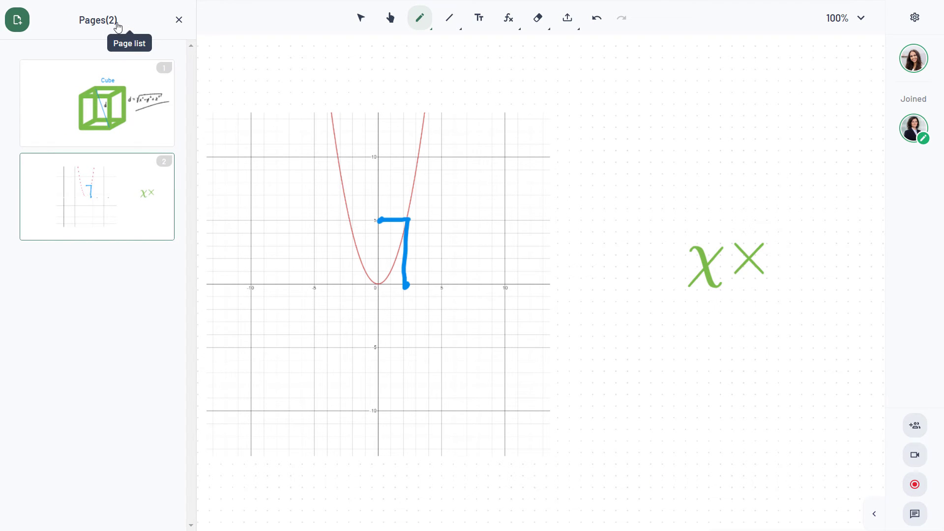
pyautogui.moveTo(77, 196)
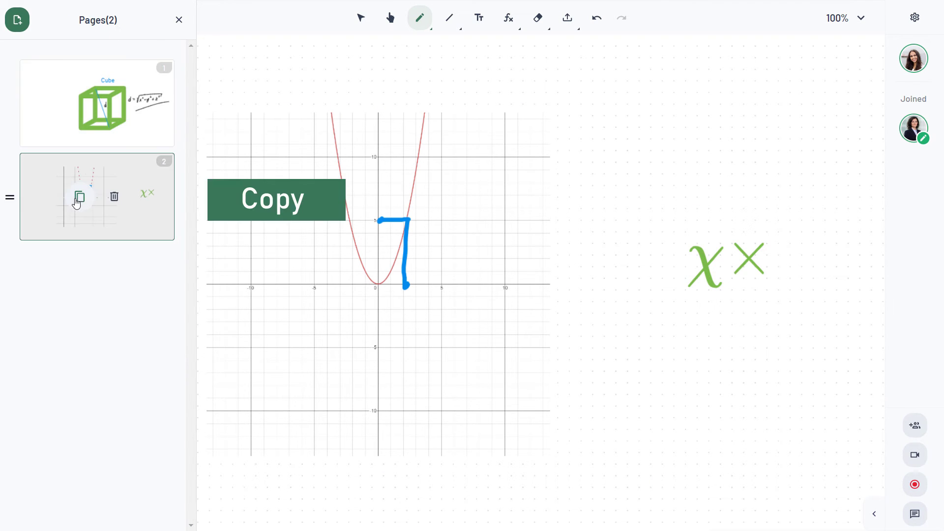
pyautogui.click(77, 202)
pyautogui.moveTo(79, 289)
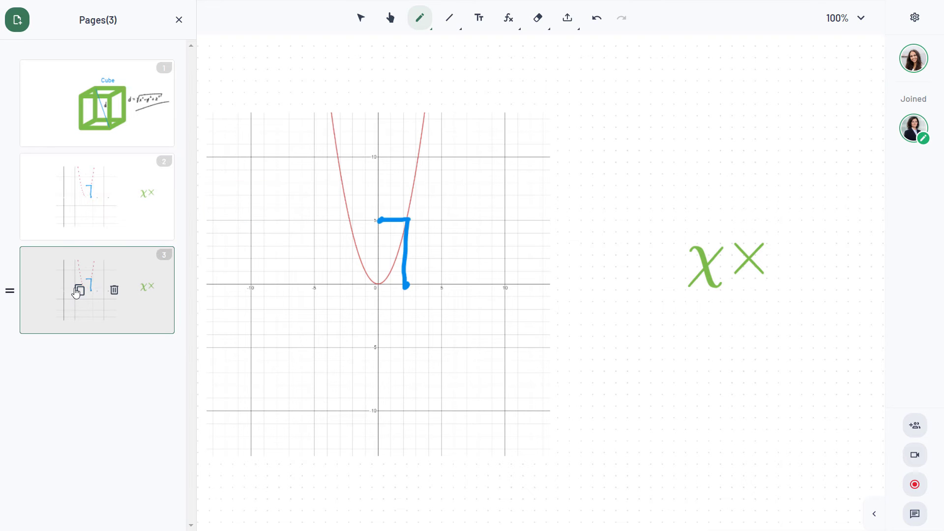
pyautogui.click(117, 291)
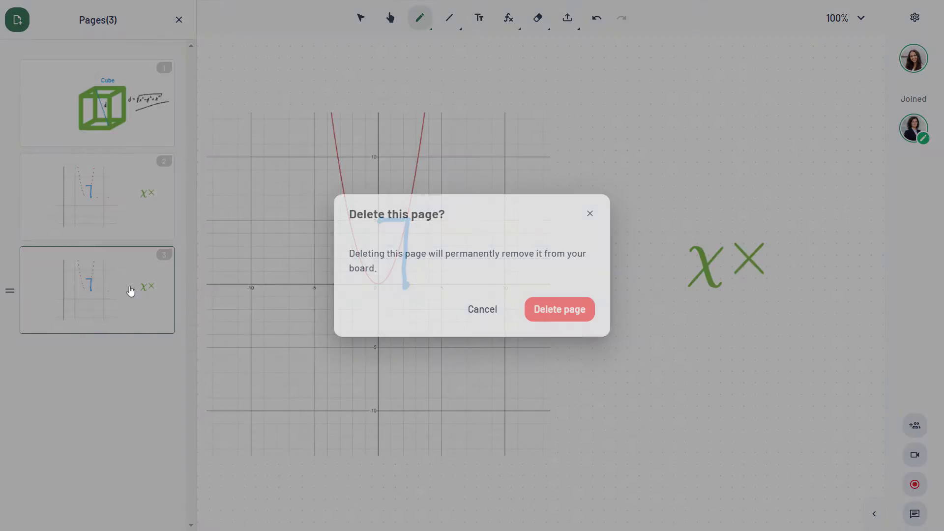
pyautogui.click(581, 309)
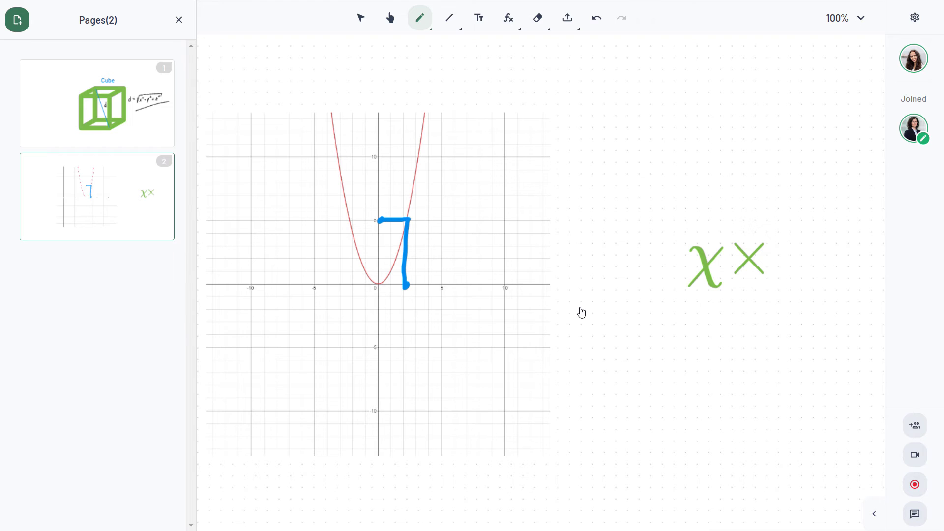
pyautogui.moveTo(11, 200); pyautogui.dragTo(15, 80)
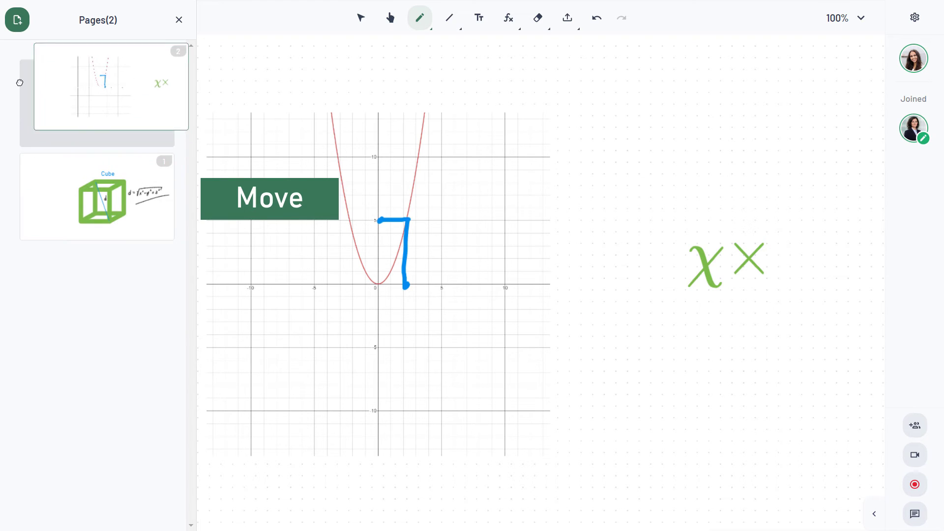
pyautogui.click(179, 20)
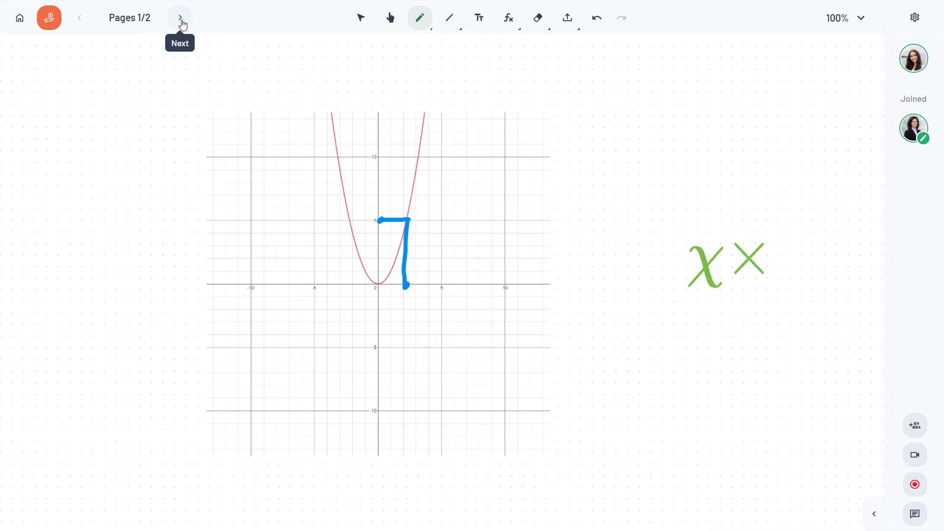
# - Go to the Cube page and add a new blank page after it
pyautogui.click(181, 20)
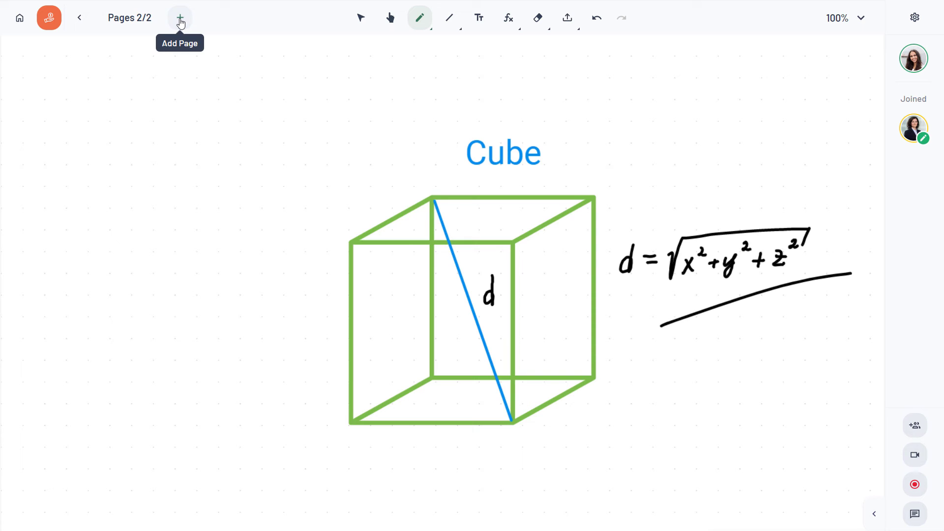
pyautogui.click(180, 20)
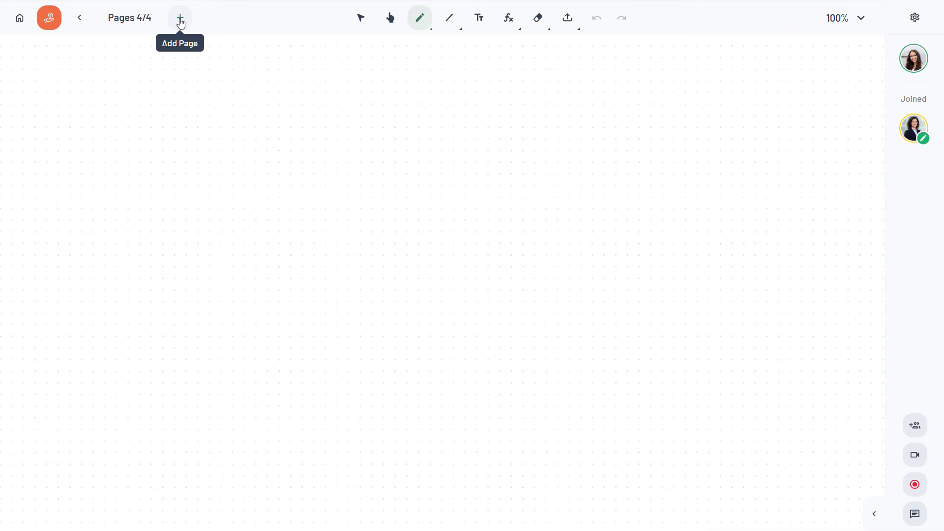
pyautogui.click(124, 21)
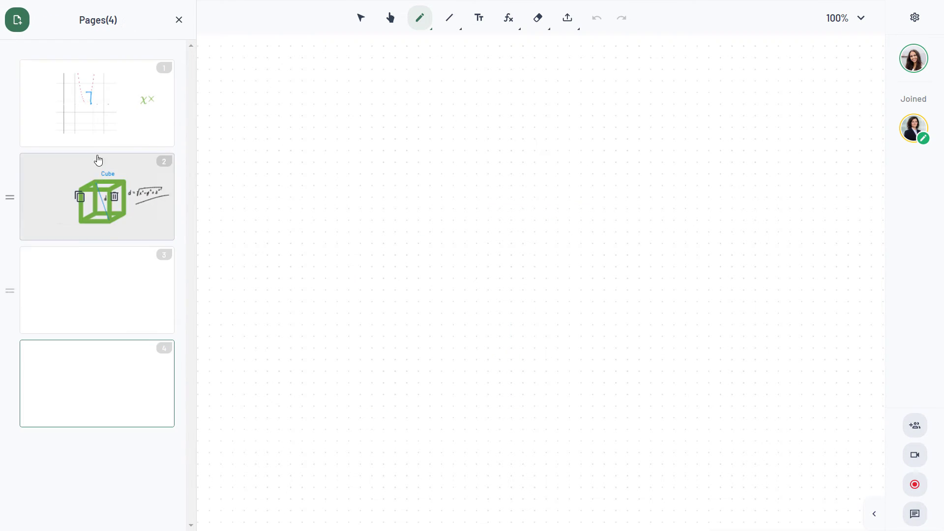
# - Add another page and give it a plain yellow background without dots
pyautogui.click(179, 19)
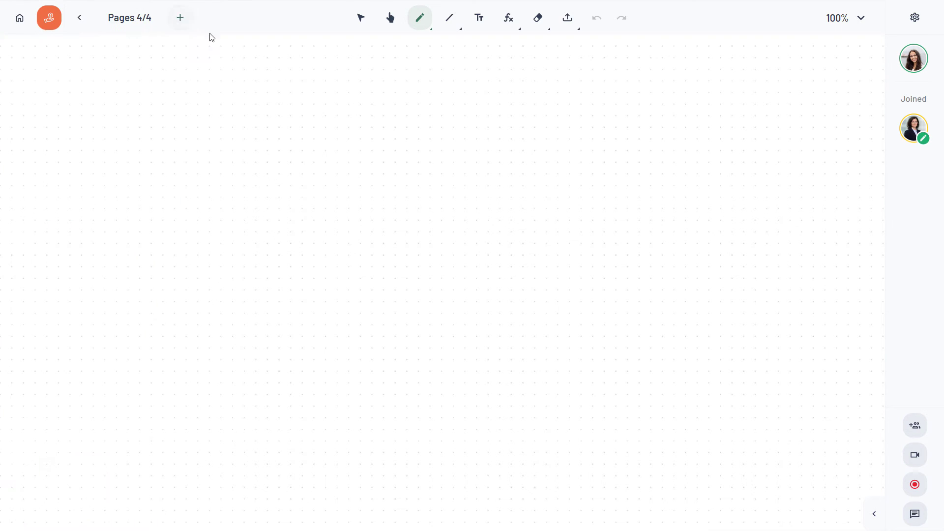
pyautogui.click(185, 17)
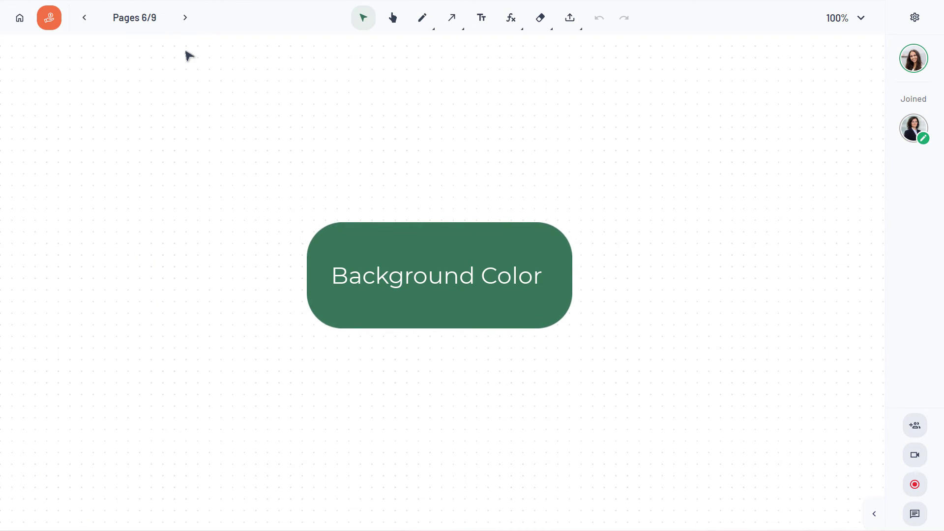
pyautogui.click(916, 19)
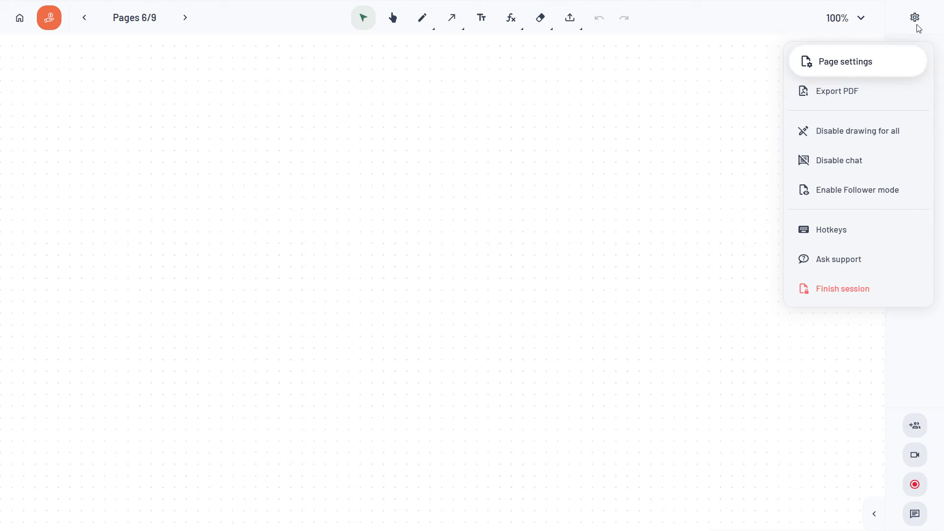
pyautogui.click(869, 67)
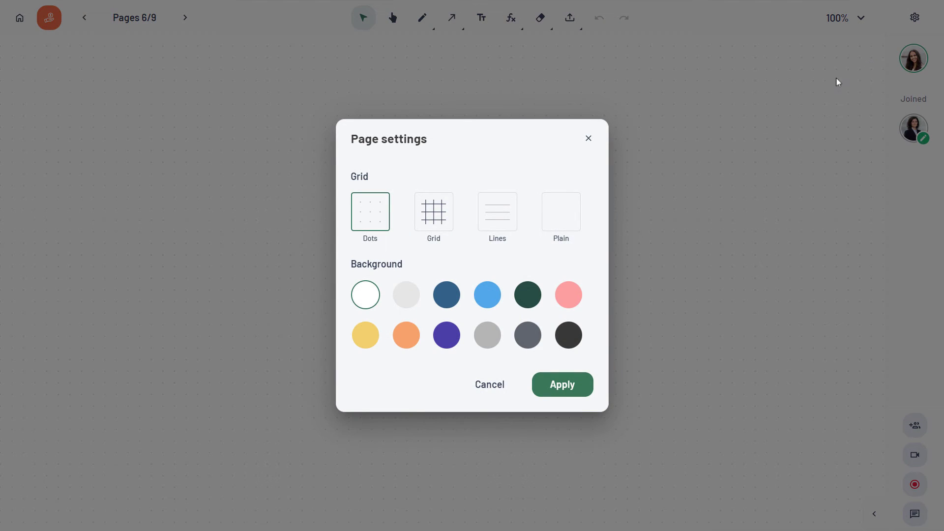
pyautogui.click(565, 209)
pyautogui.click(364, 344)
pyautogui.click(569, 388)
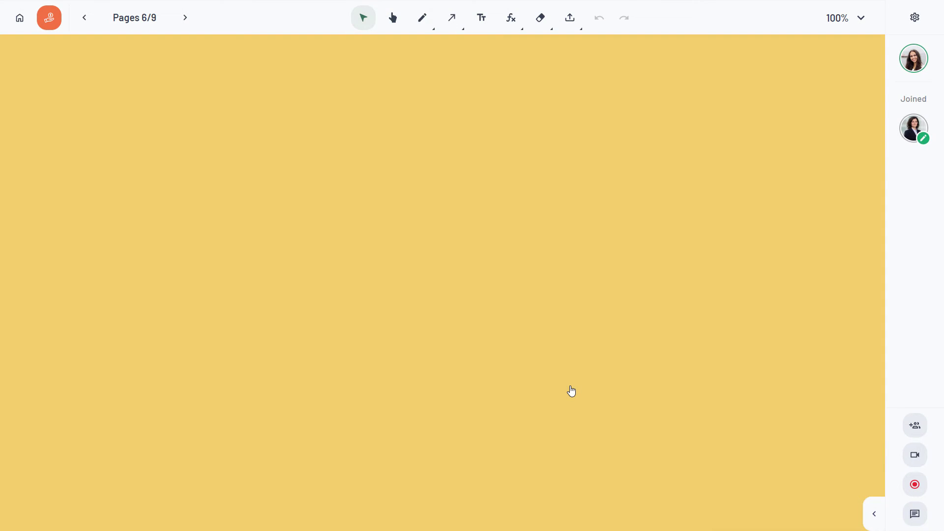
# - Upload the illustrated Greece map image and enlarge it
pyautogui.click(568, 21)
pyautogui.click(597, 68)
pyautogui.click(248, 116)
pyautogui.click(379, 279)
pyautogui.moveTo(556, 437); pyautogui.dragTo(725, 370)
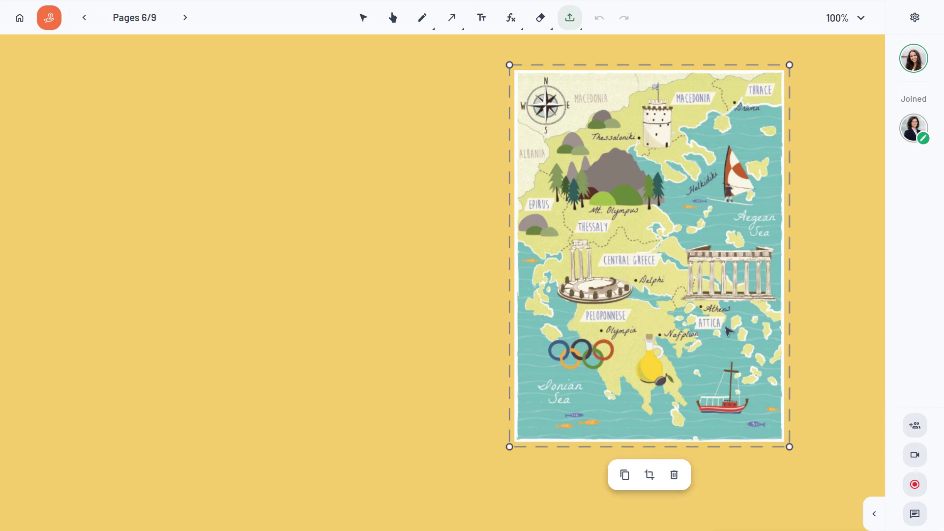
# - Zoom in and pan across the Greece map to inspect it
pyautogui.click(839, 302)
pyautogui.scroll(5, 691, 113)
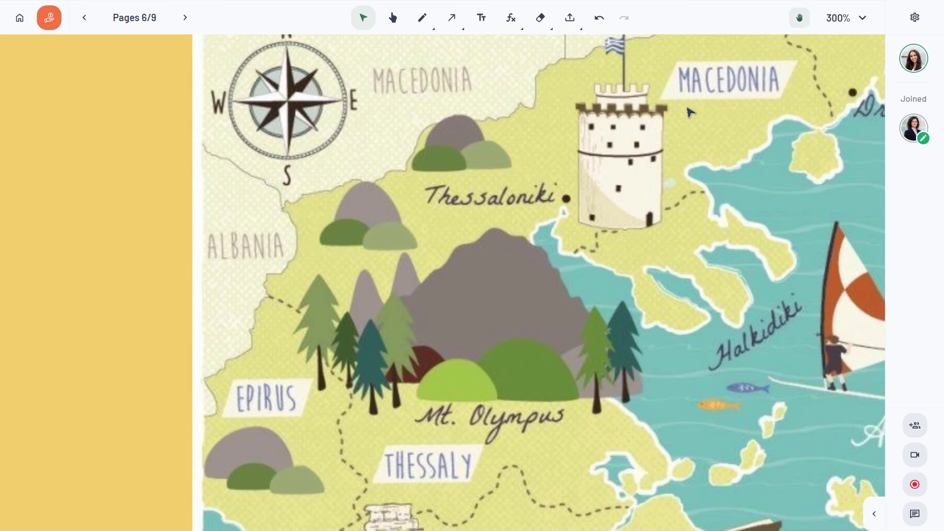
pyautogui.click(799, 18)
pyautogui.moveTo(727, 72); pyautogui.dragTo(636, 131)
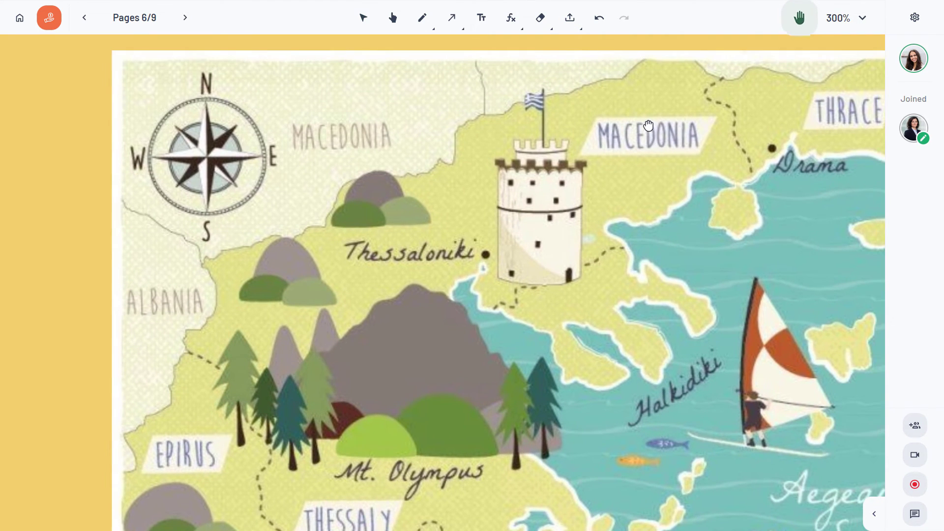
pyautogui.scroll(-5, 722, 134)
# - Add an enlarged Thessaloniki tower photo at left and circle the tower on the map
pyautogui.click(570, 17)
pyautogui.click(606, 63)
pyautogui.click(139, 116)
pyautogui.click(367, 274)
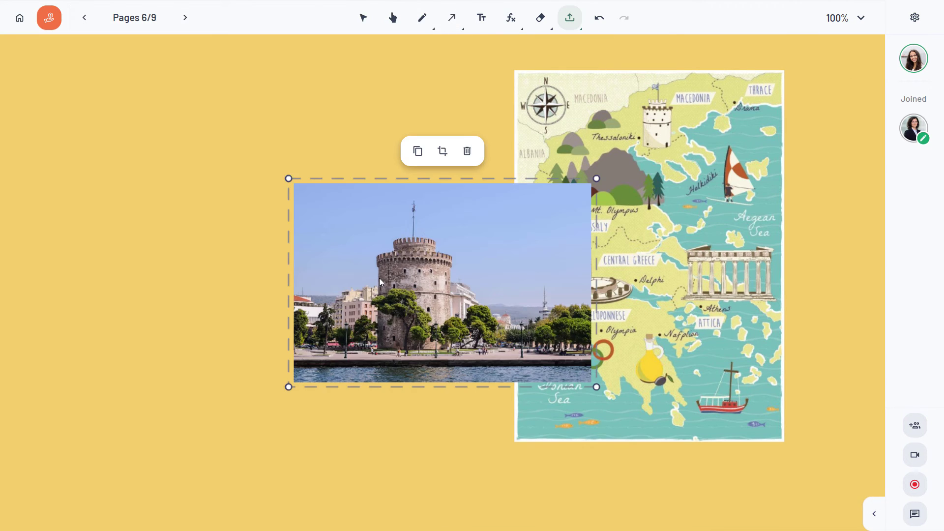
pyautogui.moveTo(380, 282); pyautogui.dragTo(116, 199)
pyautogui.moveTo(331, 306); pyautogui.dragTo(388, 344)
pyautogui.click(469, 406)
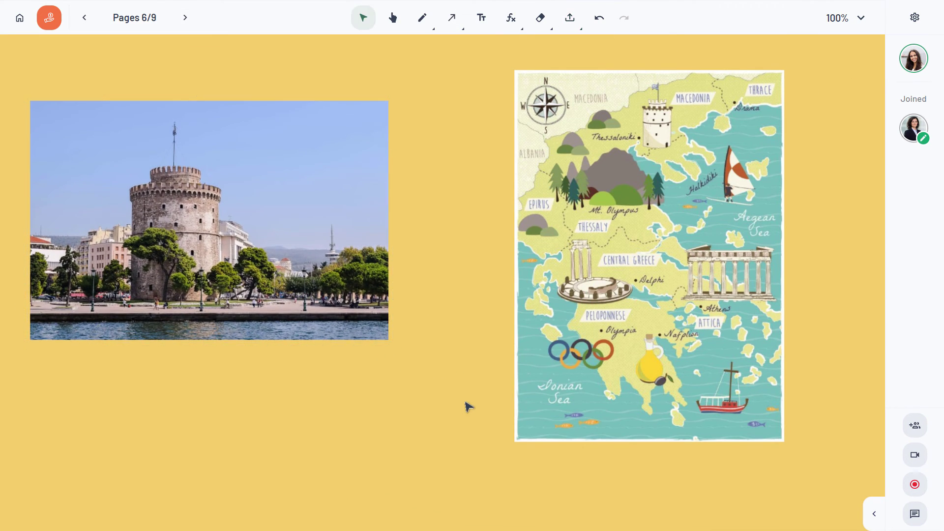
pyautogui.click(457, 22)
pyautogui.moveTo(651, 126)
pyautogui.mouseDown()
pyautogui.moveTo(684, 159)
pyautogui.moveTo(680, 126)
pyautogui.mouseUp()
# - Make the map circle purple and draw an arrow from it to the tower photo
pyautogui.click(632, 209)
pyautogui.click(708, 246)
pyautogui.press('Escape')
pyautogui.click(446, 25)
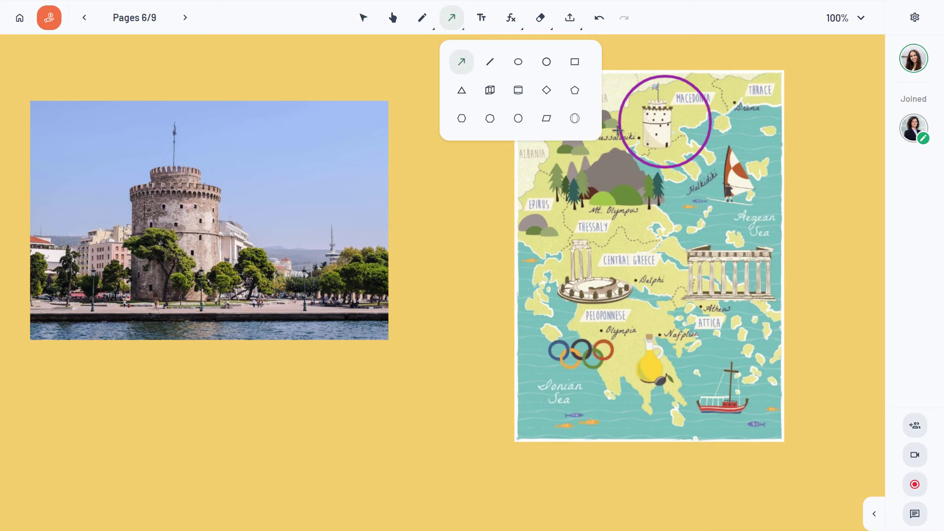
pyautogui.moveTo(618, 129); pyautogui.dragTo(229, 215)
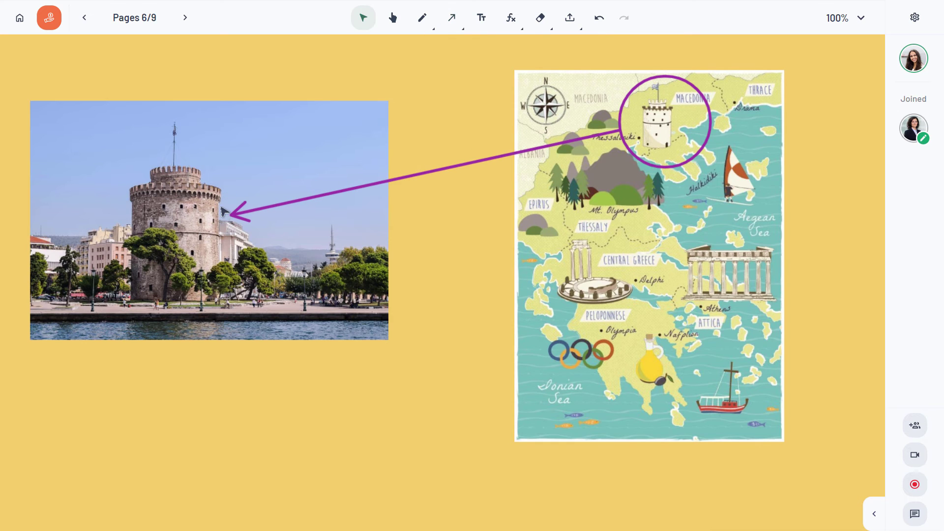
# - Handwrite 'Macedonia' below the photo, redoing the final letter a
pyautogui.click(429, 21)
pyautogui.click(430, 21)
pyautogui.moveTo(73, 429)
pyautogui.mouseDown()
pyautogui.moveTo(84, 395)
pyautogui.moveTo(96, 430)
pyautogui.mouseUp()
pyautogui.moveTo(118, 413)
pyautogui.mouseDown()
pyautogui.moveTo(122, 430)
pyautogui.moveTo(180, 429)
pyautogui.mouseUp()
pyautogui.click(148, 416)
pyautogui.moveTo(194, 415); pyautogui.dragTo(233, 428)
pyautogui.moveTo(241, 413); pyautogui.dragTo(262, 421)
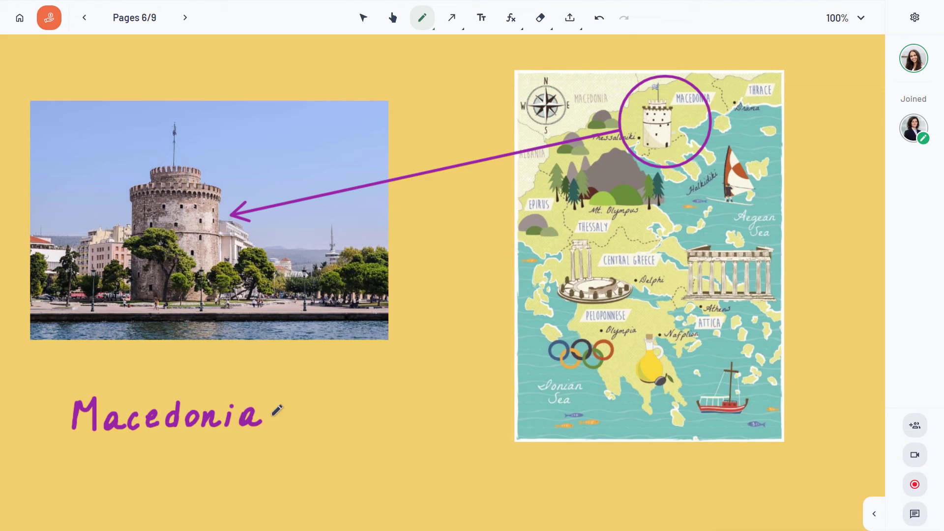
pyautogui.click(599, 18)
pyautogui.moveTo(254, 414); pyautogui.dragTo(259, 423)
# - Draw a rectangle around 'Macedonia' and nudge it into place
pyautogui.click(452, 17)
pyautogui.click(575, 63)
pyautogui.moveTo(55, 383); pyautogui.dragTo(278, 453)
pyautogui.press('Escape')
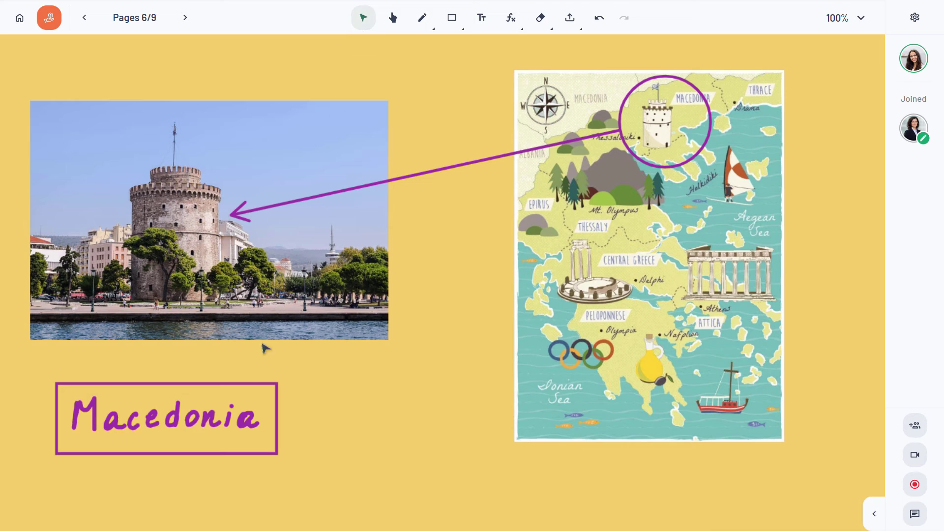
pyautogui.moveTo(188, 436); pyautogui.dragTo(186, 432)
pyautogui.click(383, 379)
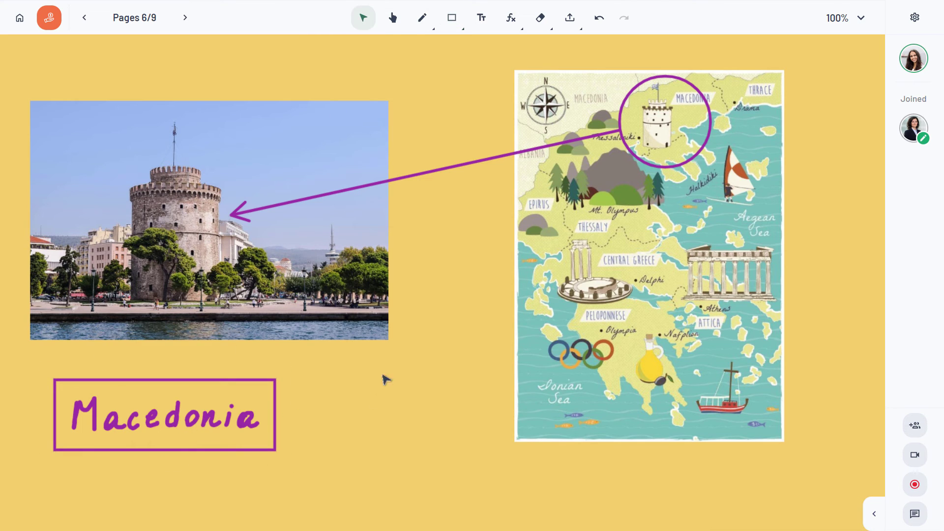
pyautogui.click(391, 17)
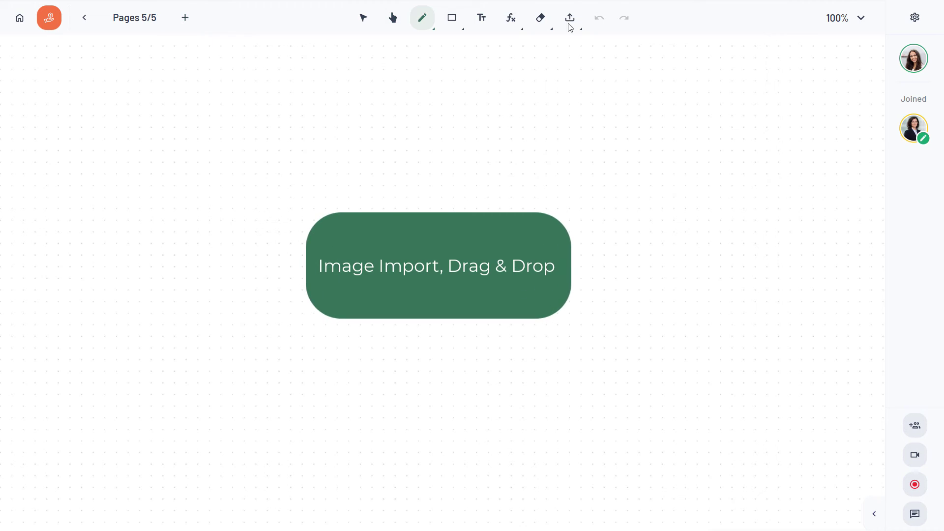
# - Import the square-mockup table image with its title cropped off, placed upper left and enlarged
pyautogui.click(571, 25)
pyautogui.click(597, 72)
pyautogui.click(211, 185)
pyautogui.click(358, 274)
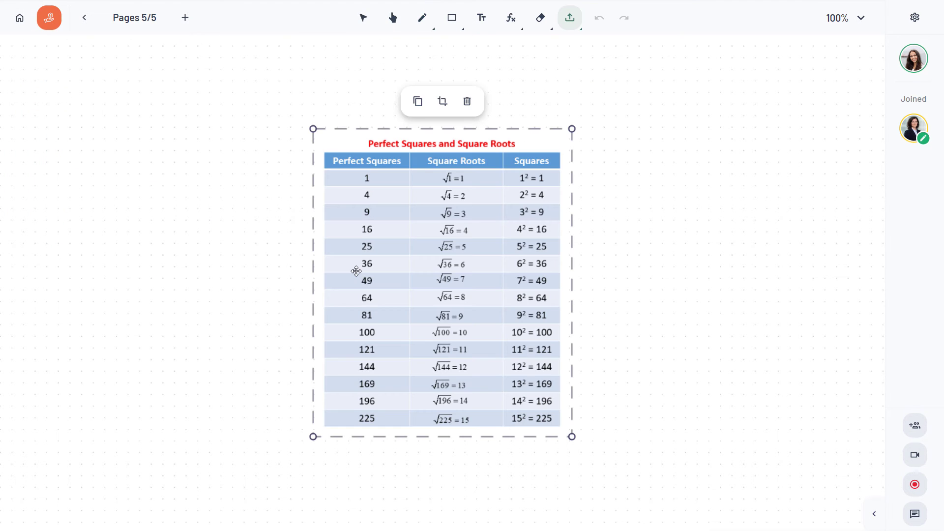
pyautogui.click(443, 101)
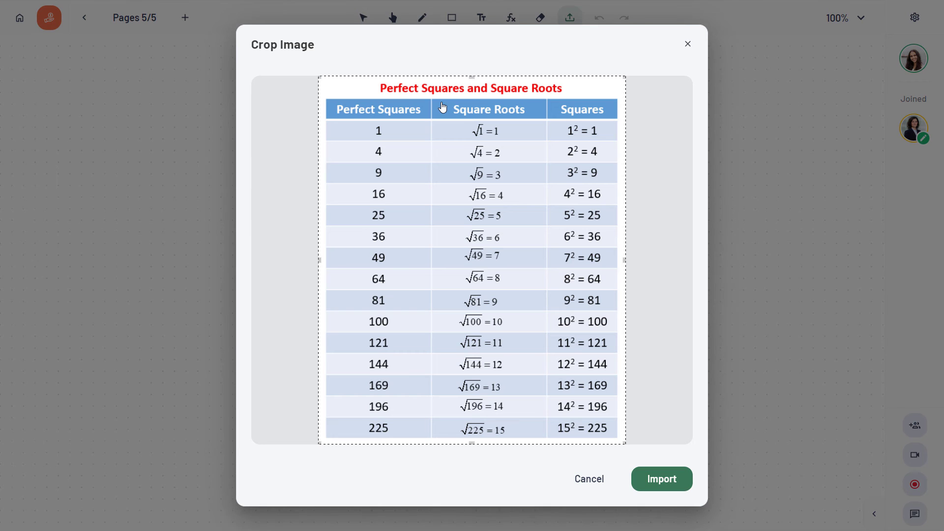
pyautogui.moveTo(624, 77); pyautogui.dragTo(633, 98)
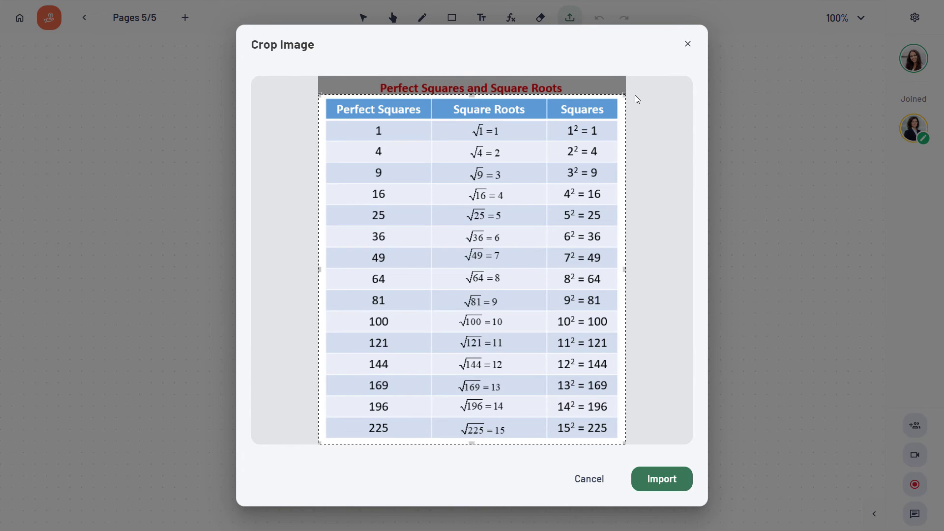
pyautogui.click(672, 487)
pyautogui.moveTo(508, 324); pyautogui.dragTo(309, 267)
pyautogui.moveTo(374, 370); pyautogui.dragTo(419, 422)
pyautogui.click(474, 360)
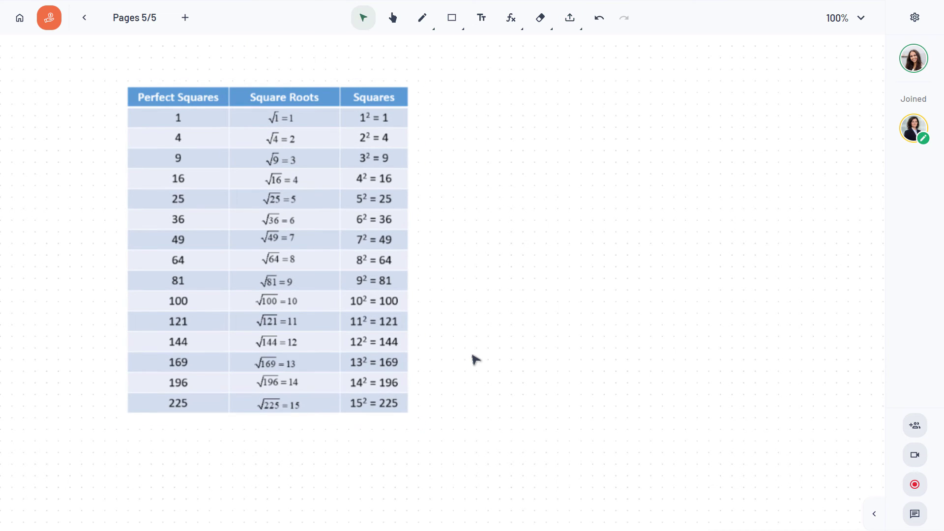
# - Drag a square-root chart from the browser onto the board, moved right and enlarged
pyautogui.hotkey('alt', 'Tab')
pyautogui.moveTo(735, 254); pyautogui.dragTo(783, 184)
pyautogui.hotkey('alt', 'Tab')
pyautogui.moveTo(799, 389); pyautogui.dragTo(851, 449)
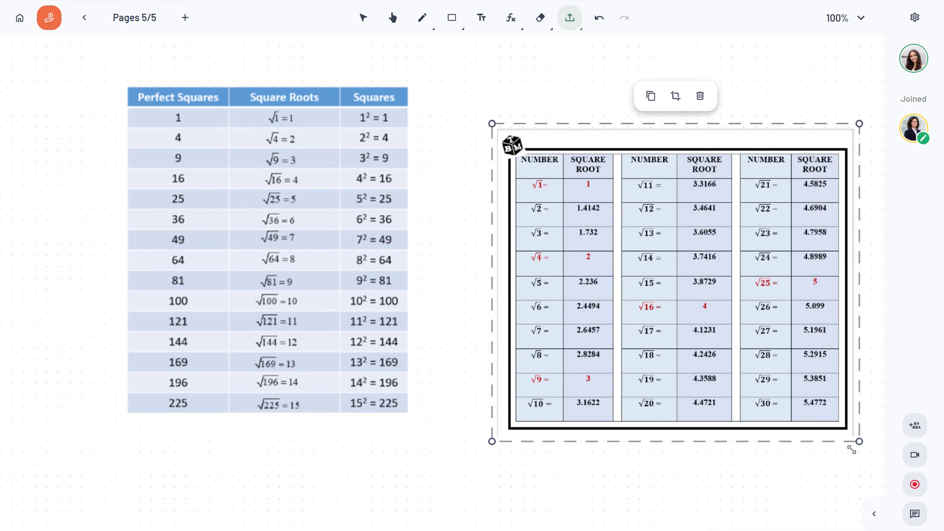
pyautogui.click(824, 98)
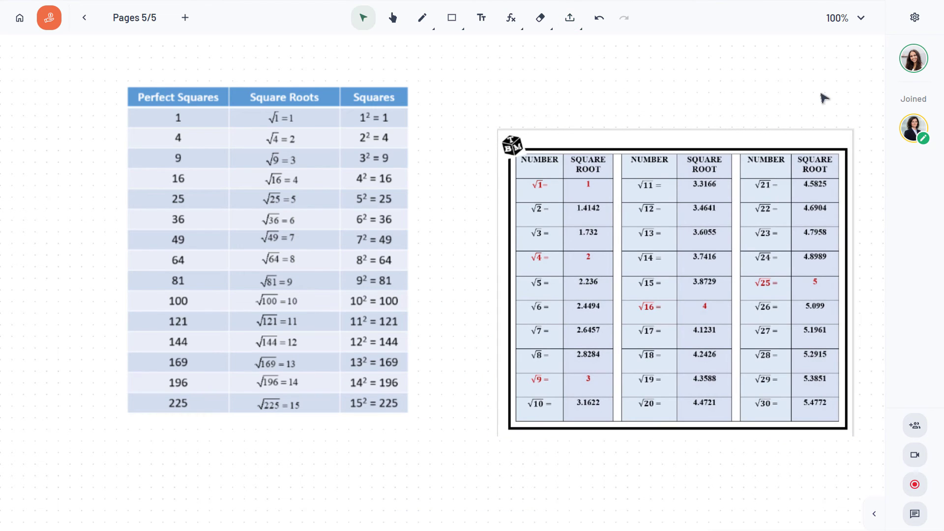
# - Circle the √1, √4, √9, √16 and √25 rows in red, then add a blank page
pyautogui.click(422, 18)
pyautogui.click(499, 115)
pyautogui.click(737, 88)
pyautogui.moveTo(559, 175); pyautogui.dragTo(546, 167)
pyautogui.moveTo(541, 244); pyautogui.dragTo(501, 266)
pyautogui.moveTo(521, 386); pyautogui.dragTo(501, 378)
pyautogui.moveTo(659, 293); pyautogui.dragTo(637, 295)
pyautogui.moveTo(812, 272); pyautogui.dragTo(804, 268)
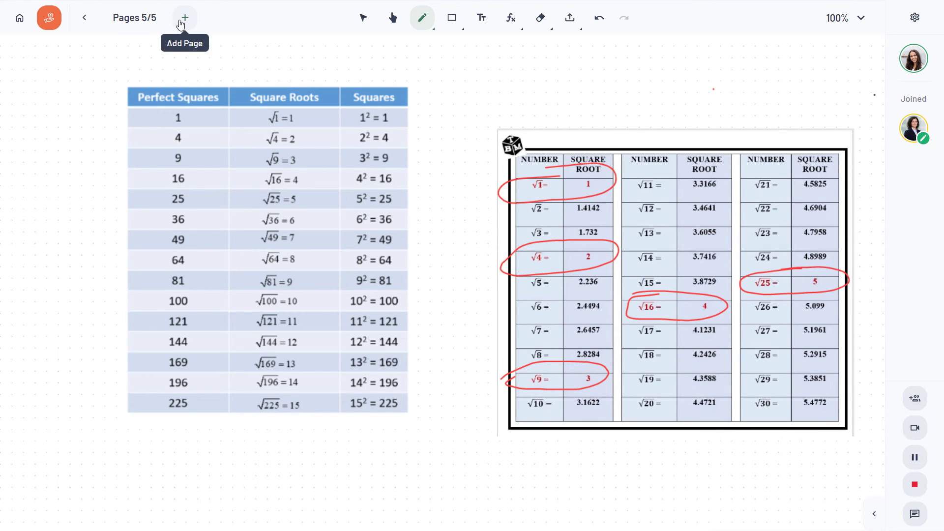
pyautogui.click(181, 24)
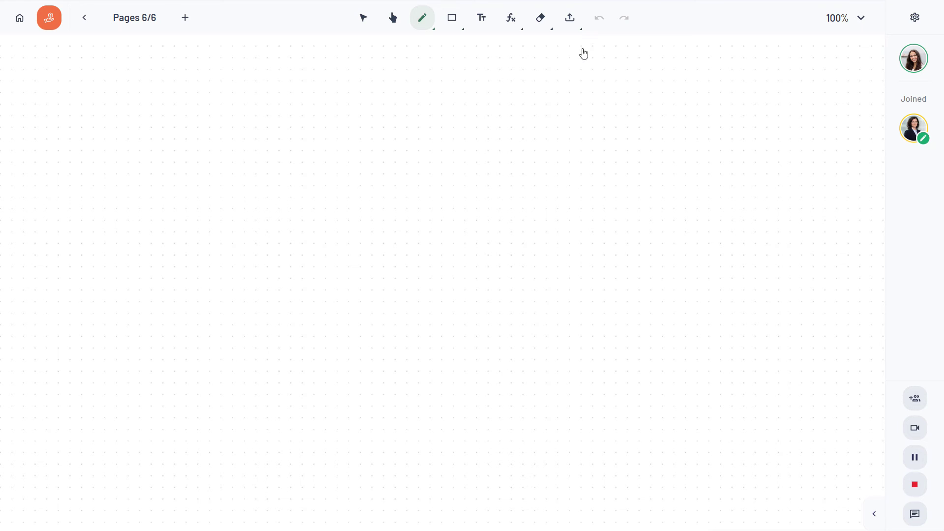
pyautogui.click(569, 24)
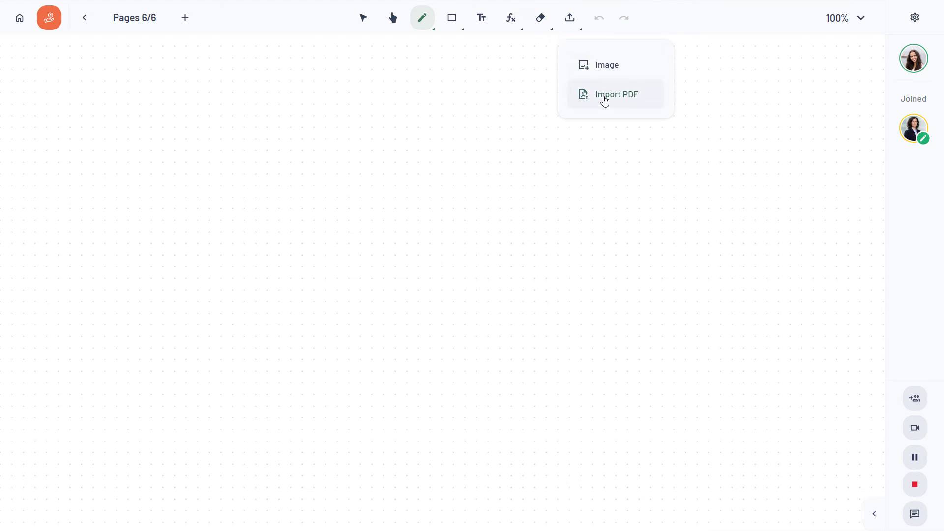
# - Import pages 2, 3 and 5 of the worksheet PDF
pyautogui.click(605, 97)
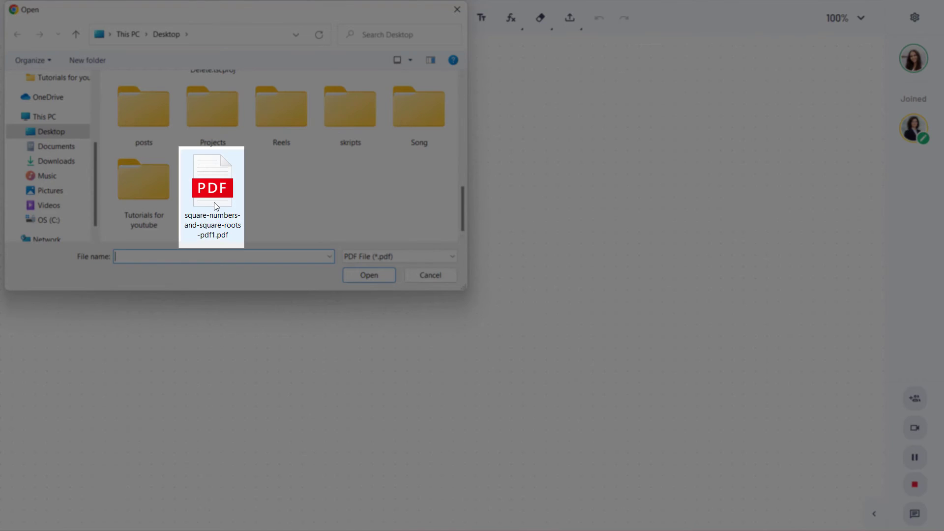
pyautogui.click(214, 203)
pyautogui.click(377, 281)
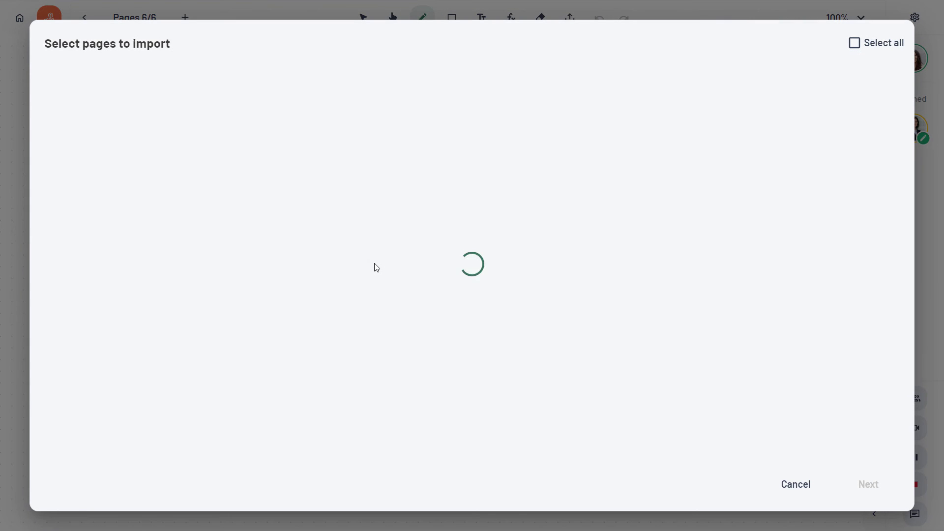
pyautogui.click(542, 94)
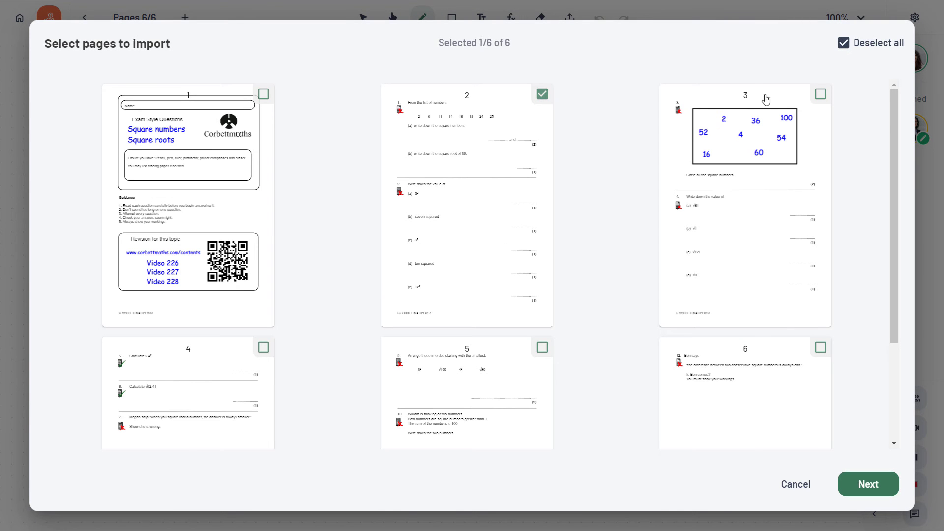
pyautogui.click(820, 94)
pyautogui.scroll(-3, 731, 206)
pyautogui.click(541, 209)
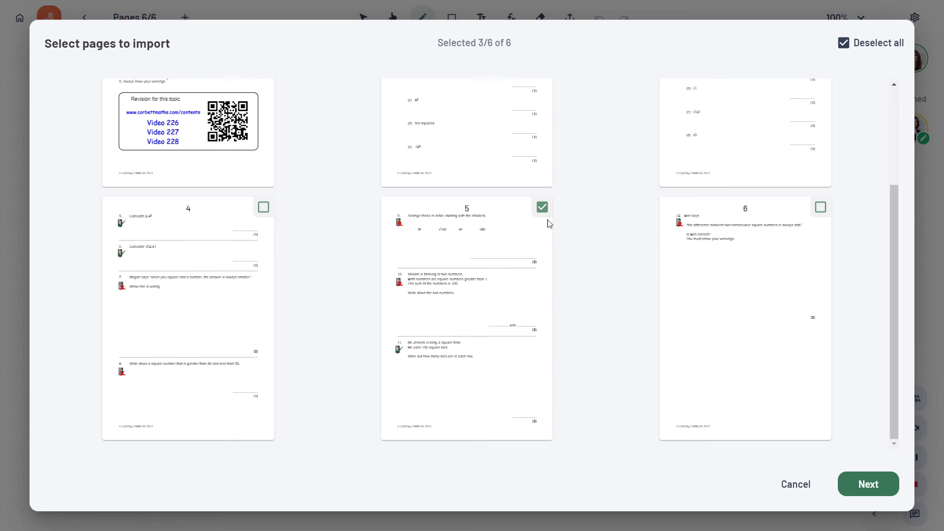
pyautogui.click(865, 485)
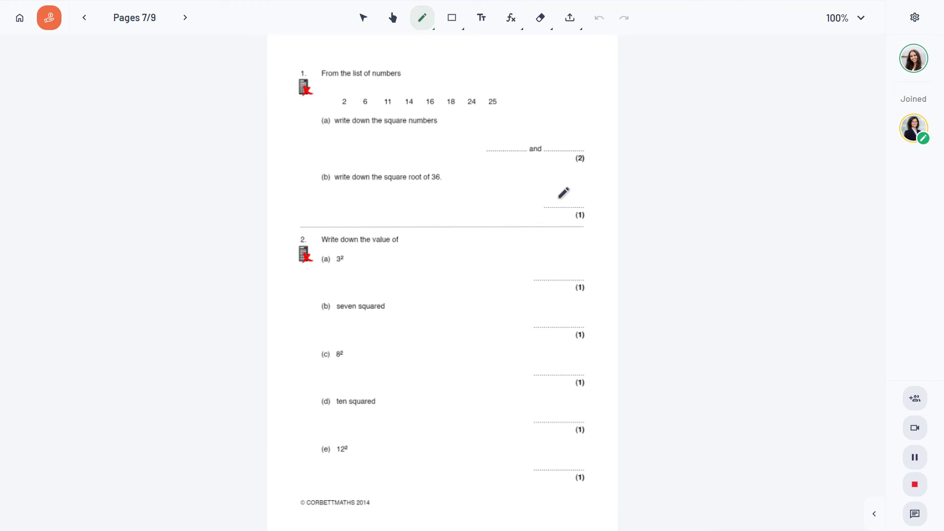
# - Write √36 = 6 and 3² = 9 on the worksheet, then go to the last page
pyautogui.moveTo(537, 195); pyautogui.dragTo(566, 177)
pyautogui.moveTo(549, 183)
pyautogui.mouseDown()
pyautogui.moveTo(549, 197)
pyautogui.moveTo(559, 192)
pyautogui.mouseUp()
pyautogui.moveTo(572, 186); pyautogui.dragTo(584, 184)
pyautogui.moveTo(573, 192); pyautogui.dragTo(593, 191)
pyautogui.moveTo(564, 262); pyautogui.dragTo(556, 279)
pyautogui.click(190, 19)
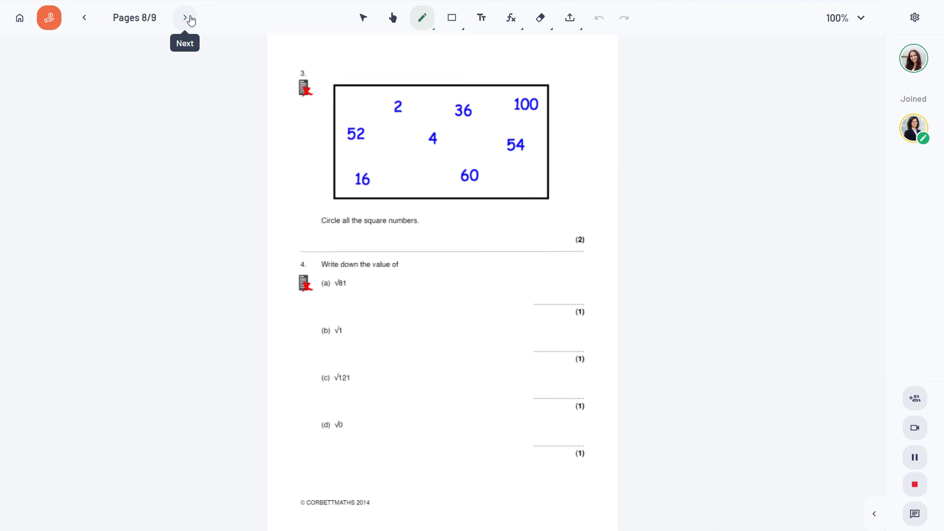
pyautogui.click(189, 18)
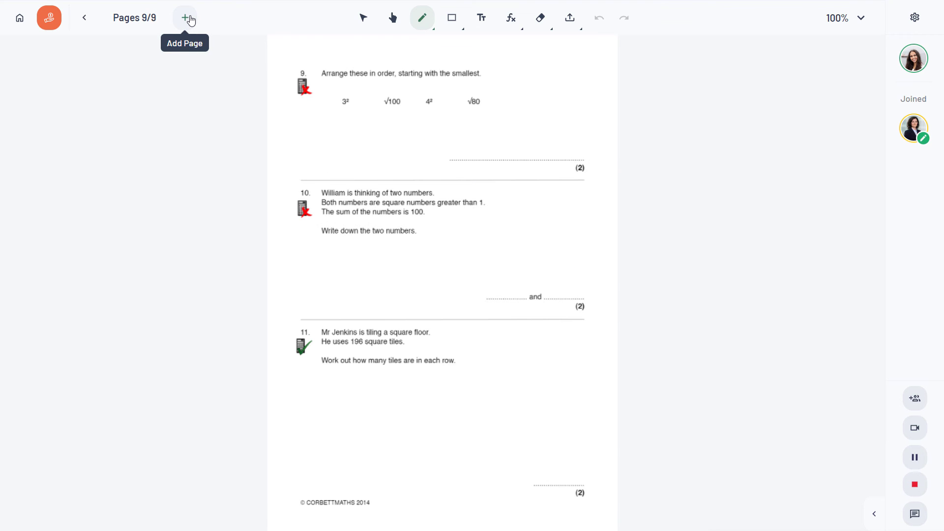
# - Stop the lesson recording from the sidebar and save the video to the cloud Workspace
pyautogui.click(874, 514)
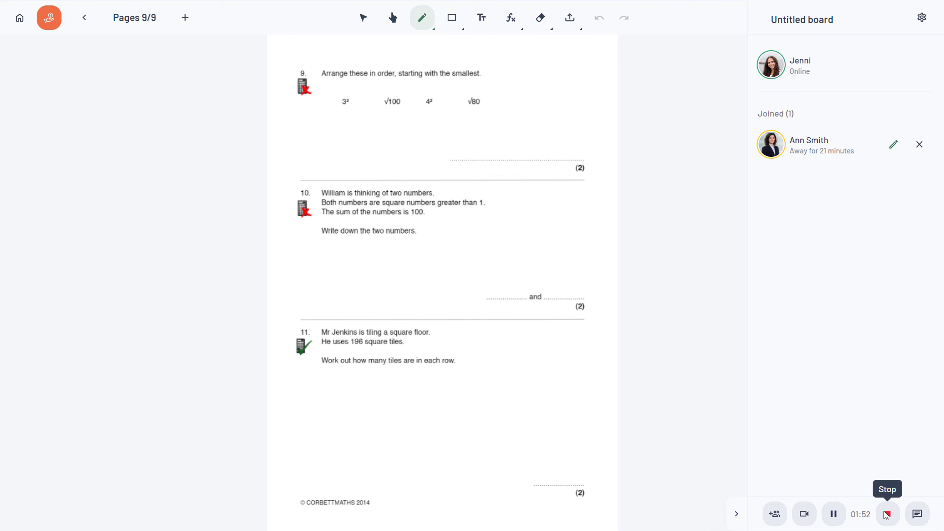
pyautogui.click(887, 515)
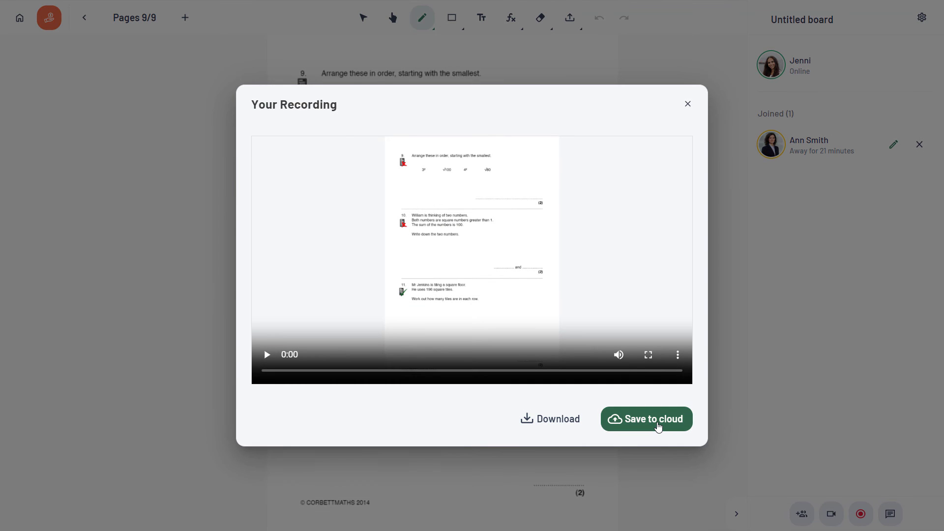
pyautogui.click(659, 426)
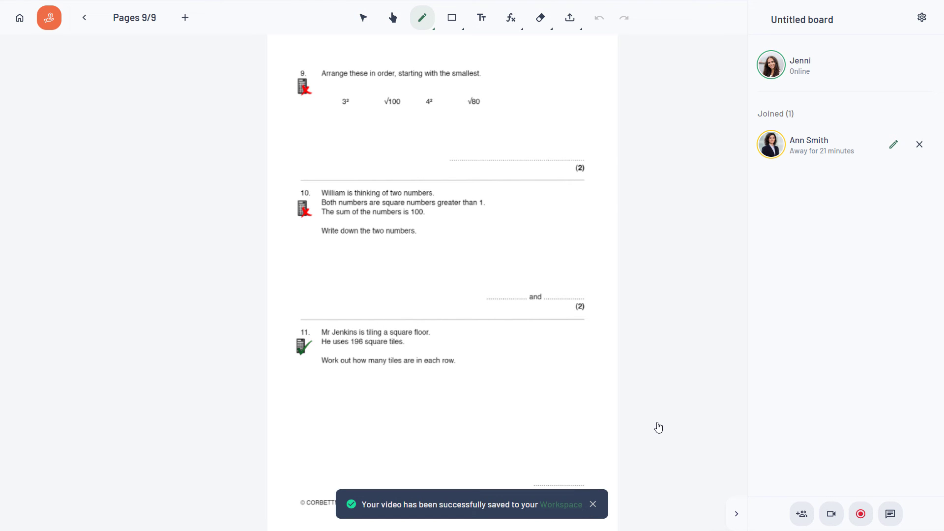
pyautogui.click(925, 21)
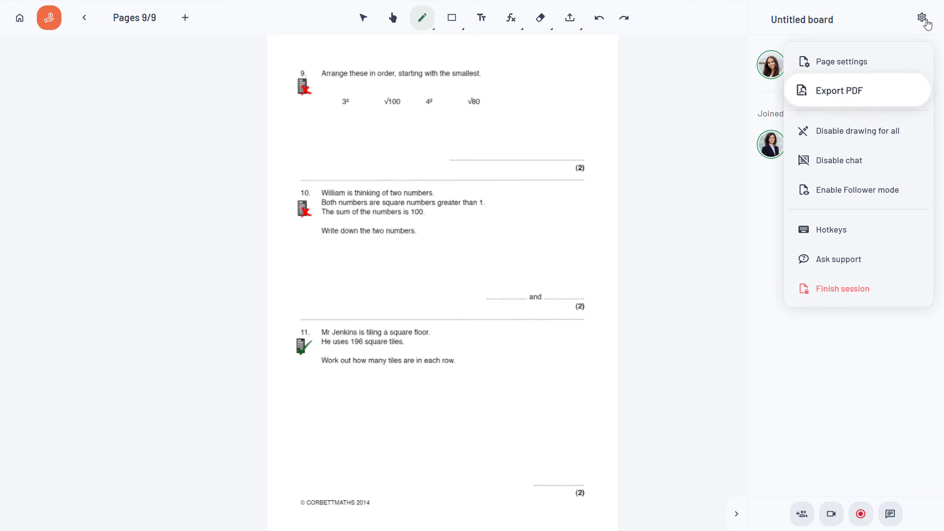
# - Export the board as a PDF and browse pages 5, 8 and 7 of the downloaded file
pyautogui.click(837, 91)
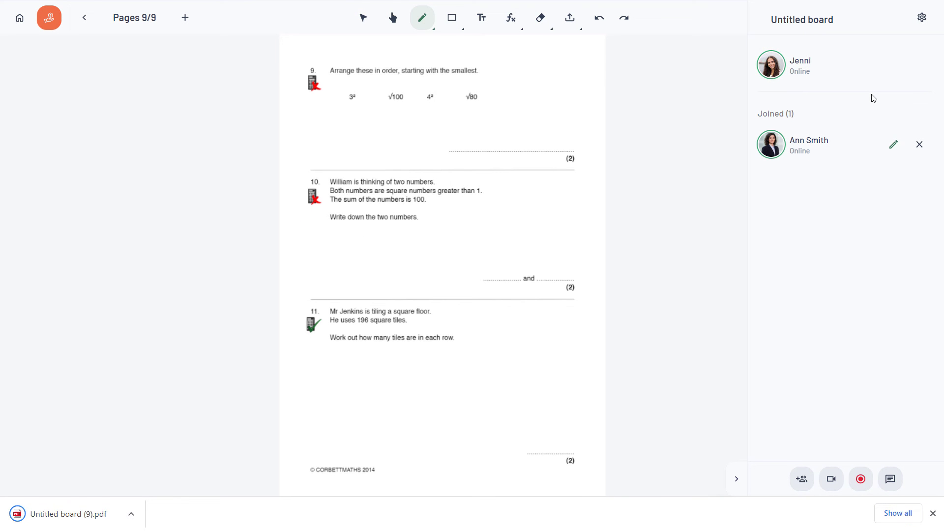
pyautogui.click(97, 522)
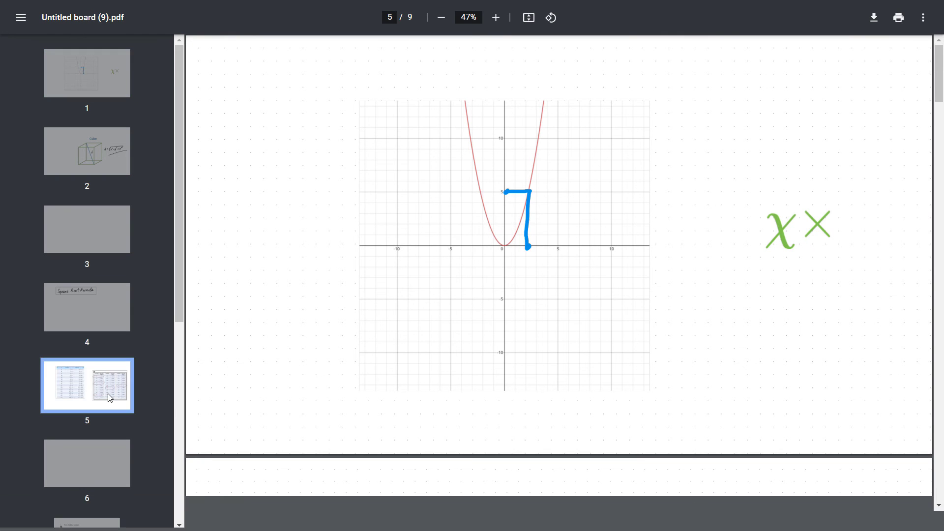
pyautogui.click(108, 393)
pyautogui.scroll(-3, 108, 393)
pyautogui.click(104, 359)
pyautogui.click(88, 237)
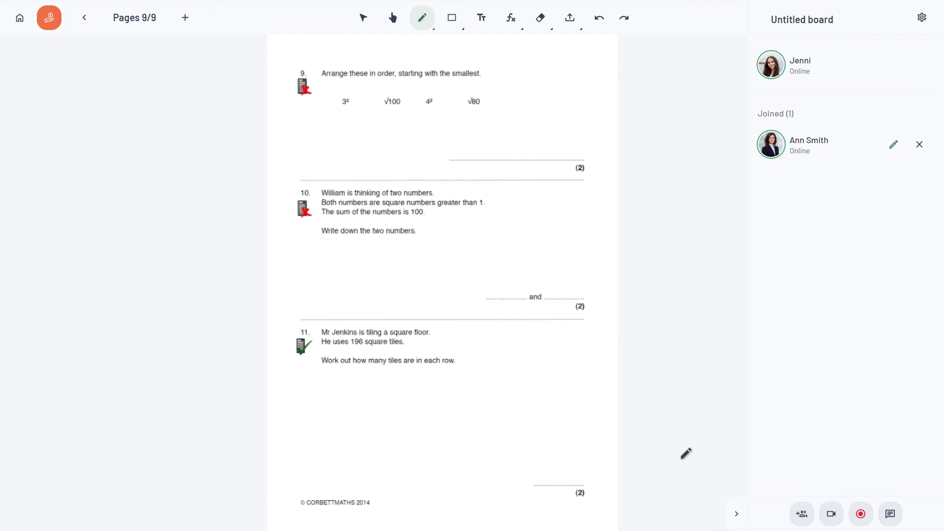
pyautogui.click(20, 17)
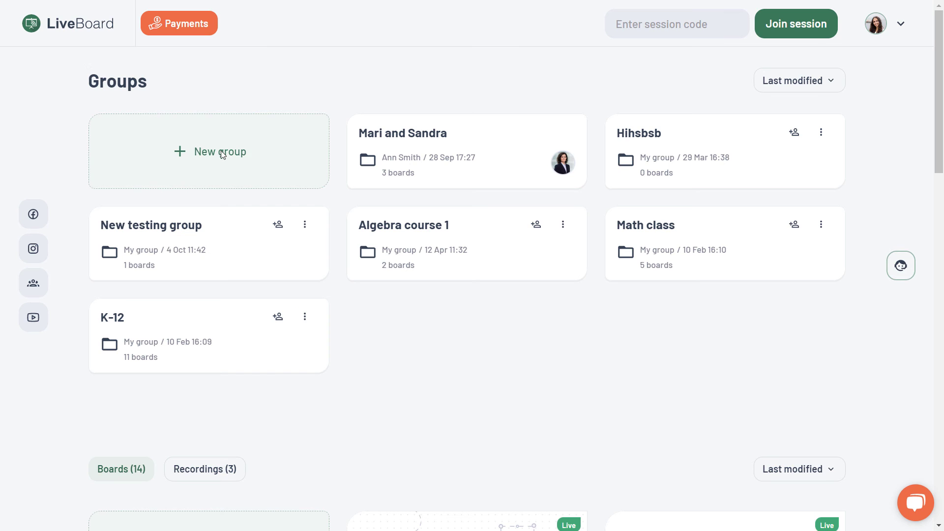
# - Open the first saved recording from the Recordings (3) tab
pyautogui.scroll(-4, 209, 245)
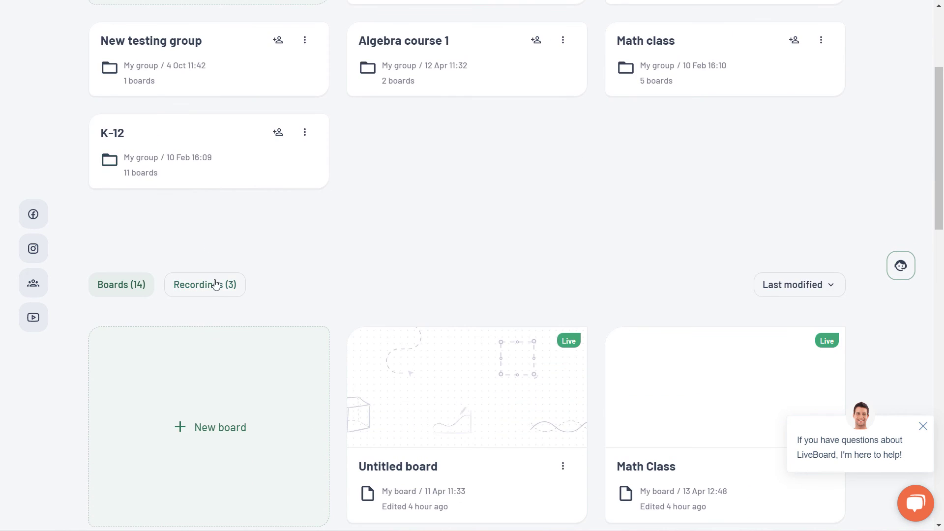
pyautogui.click(219, 283)
pyautogui.scroll(-2, 218, 279)
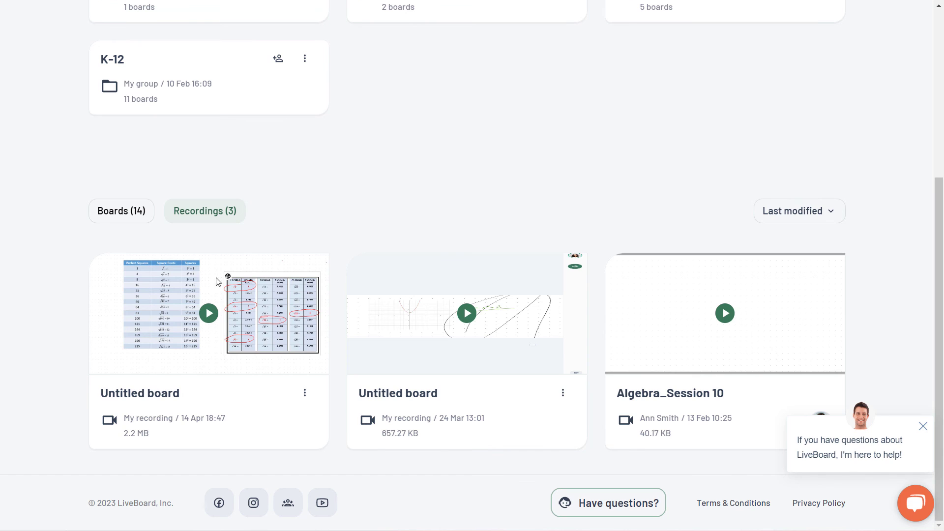
pyautogui.click(252, 310)
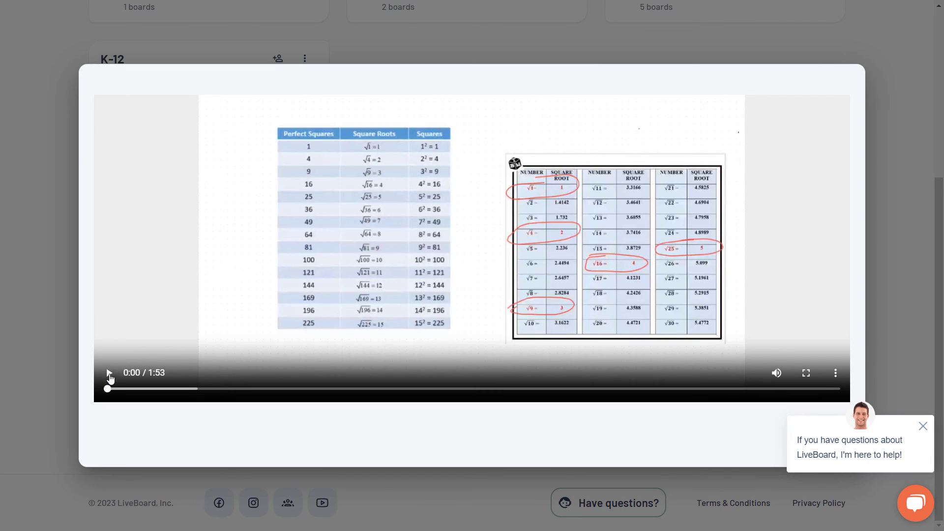
# - Play the 1:53 recording, scrub ahead to about 1:31, then pause and close the player
pyautogui.click(110, 376)
pyautogui.moveTo(108, 390); pyautogui.dragTo(506, 389)
pyautogui.click(572, 389)
pyautogui.moveTo(572, 390); pyautogui.dragTo(690, 388)
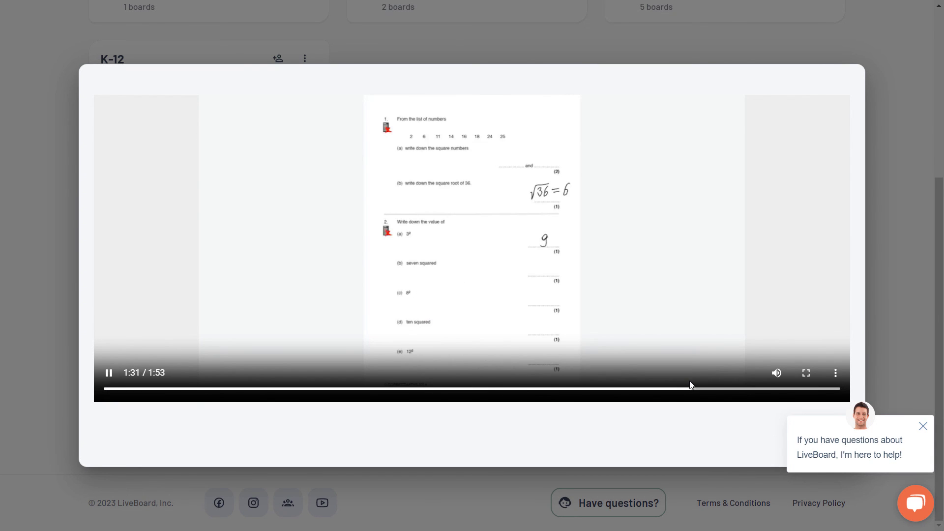
pyautogui.click(237, 181)
pyautogui.press('Escape')
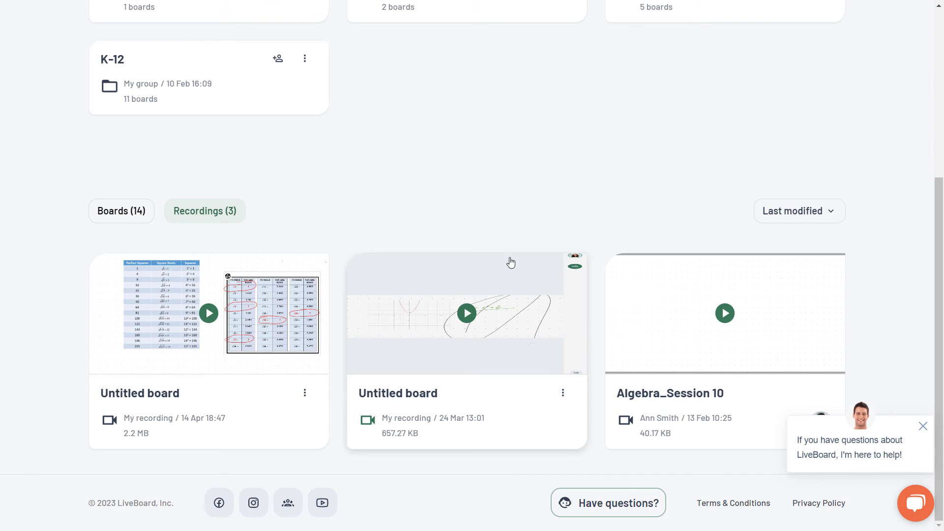
pyautogui.scroll(5, 511, 262)
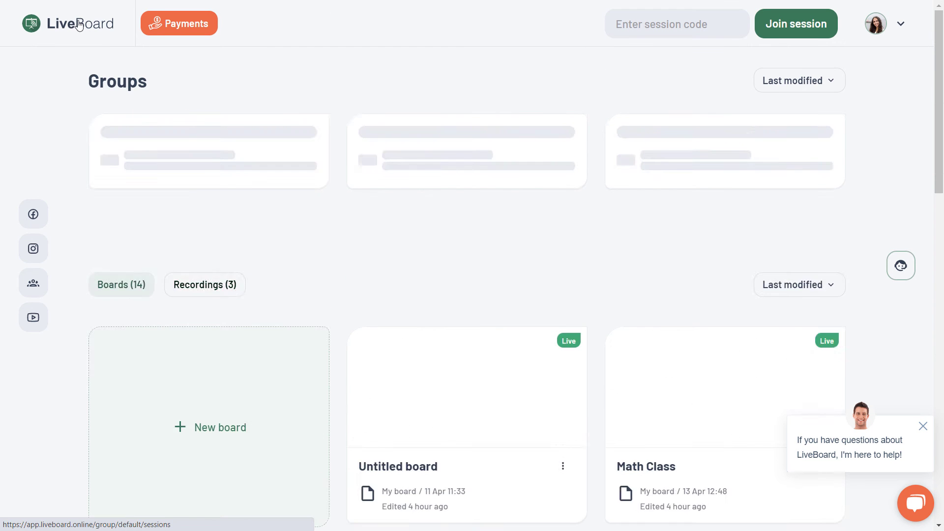
pyautogui.scroll(-5, 338, 359)
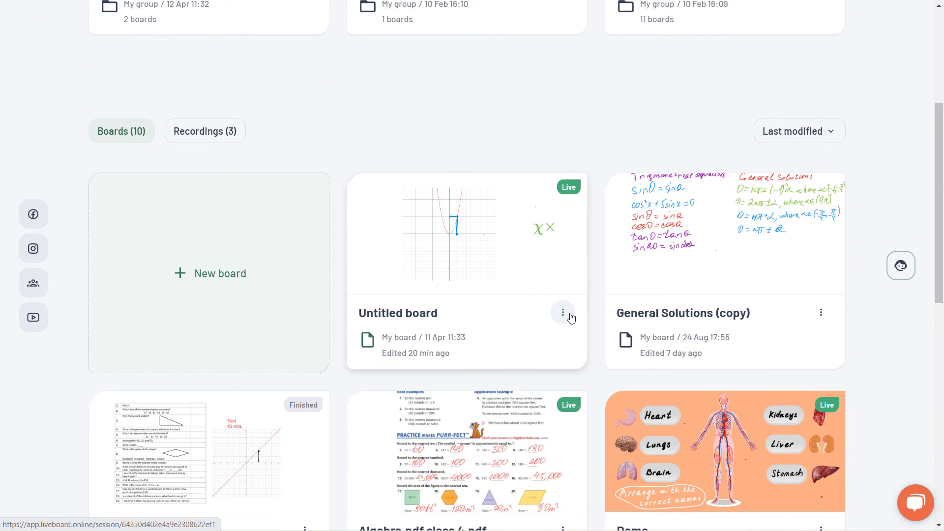
# - Rename the Untitled board to 'Square Root'
pyautogui.click(563, 312)
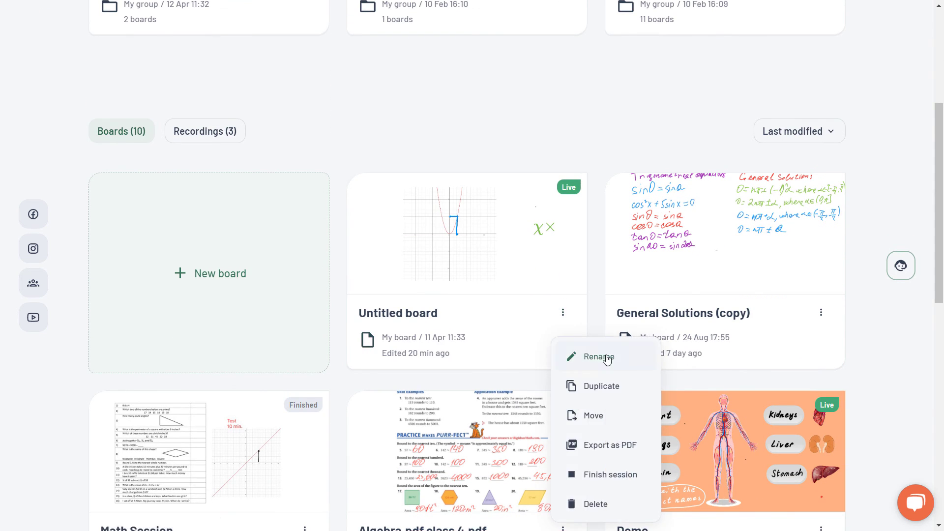
pyautogui.click(598, 357)
pyautogui.moveTo(459, 256); pyautogui.dragTo(365, 254)
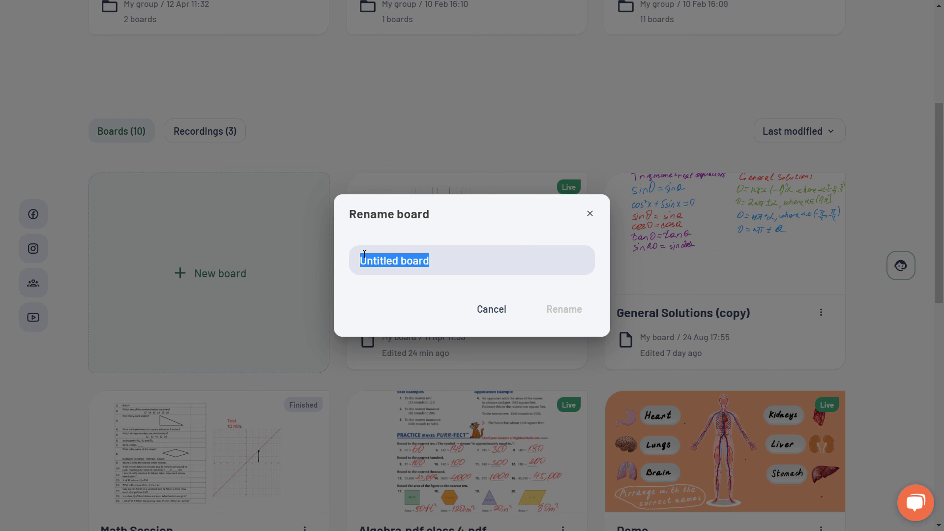
pyautogui.write('S')
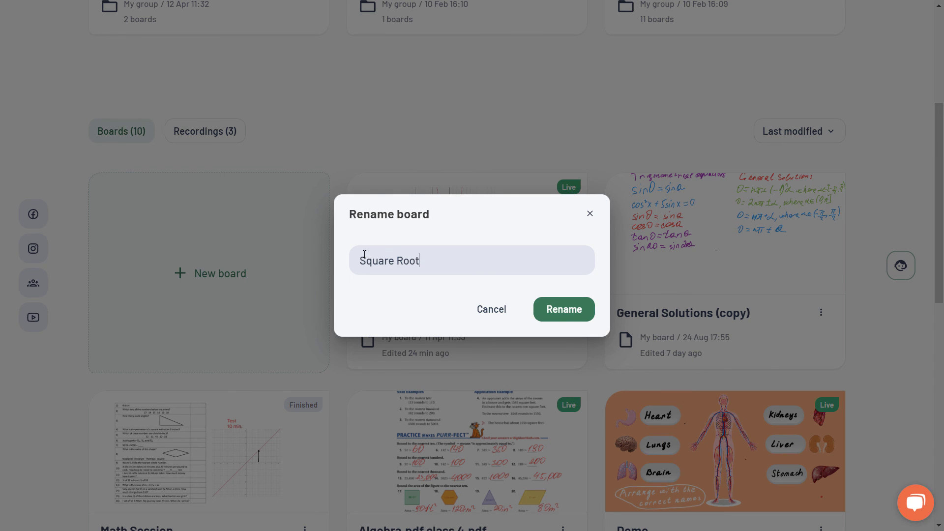
pyautogui.write('quare Root')
pyautogui.click(562, 309)
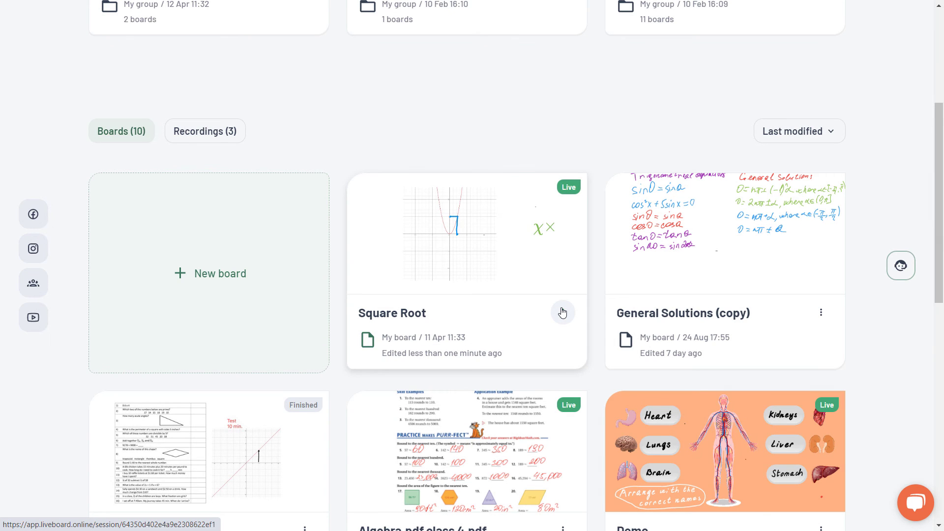
# - Duplicate Square Root and move the original board into the Math class group
pyautogui.click(564, 316)
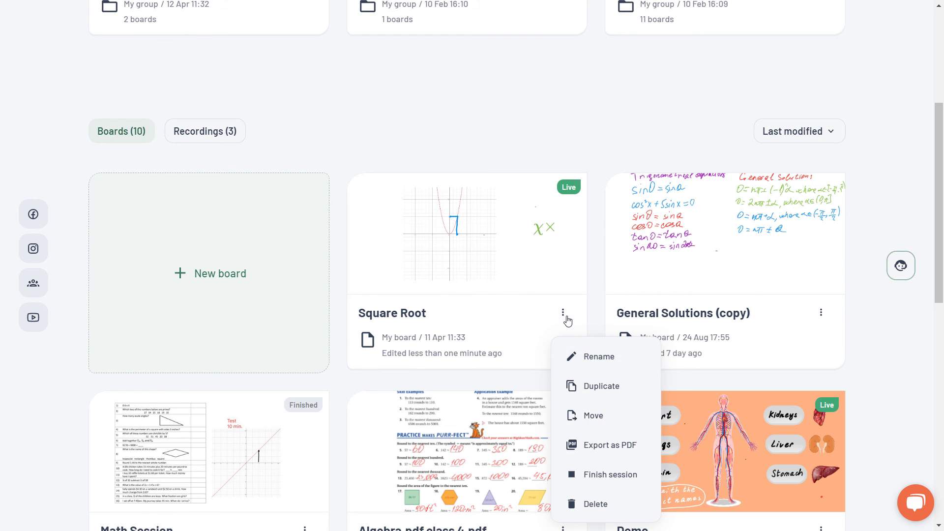
pyautogui.click(593, 387)
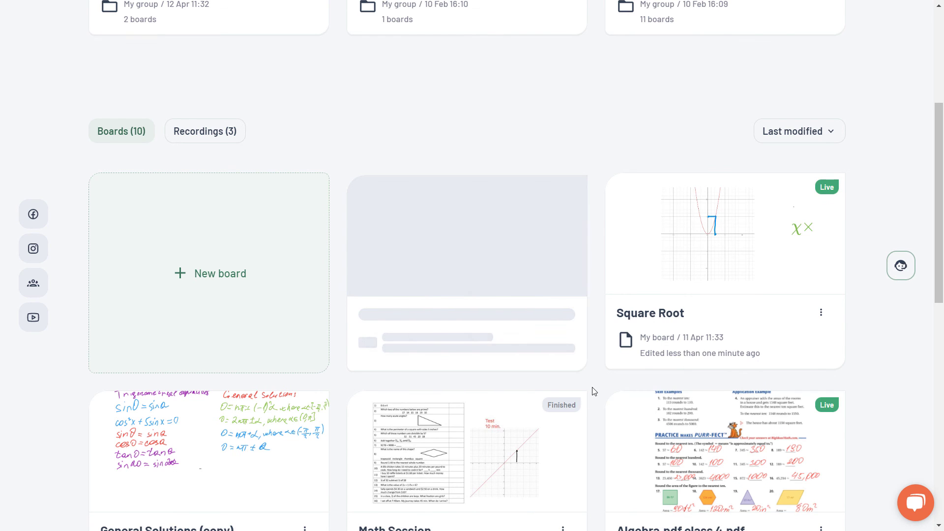
pyautogui.click(821, 313)
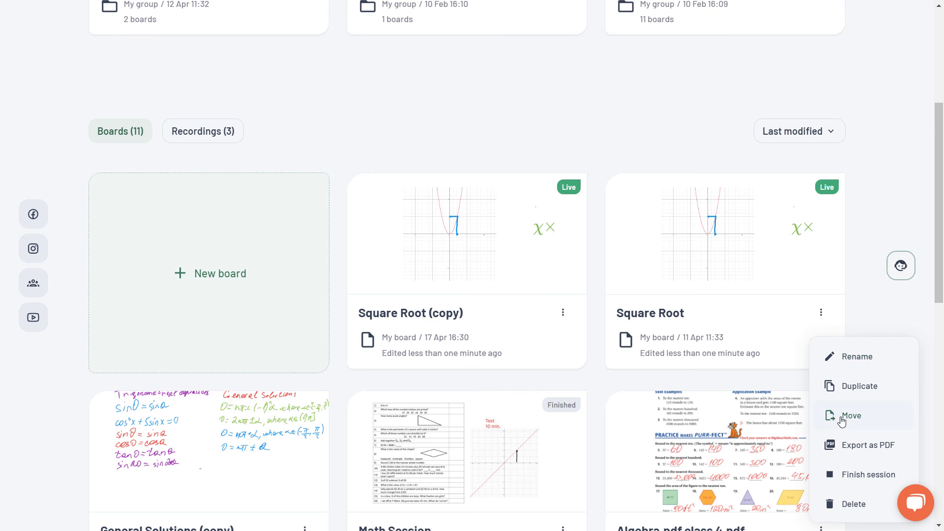
pyautogui.click(842, 421)
pyautogui.click(412, 291)
pyautogui.click(574, 377)
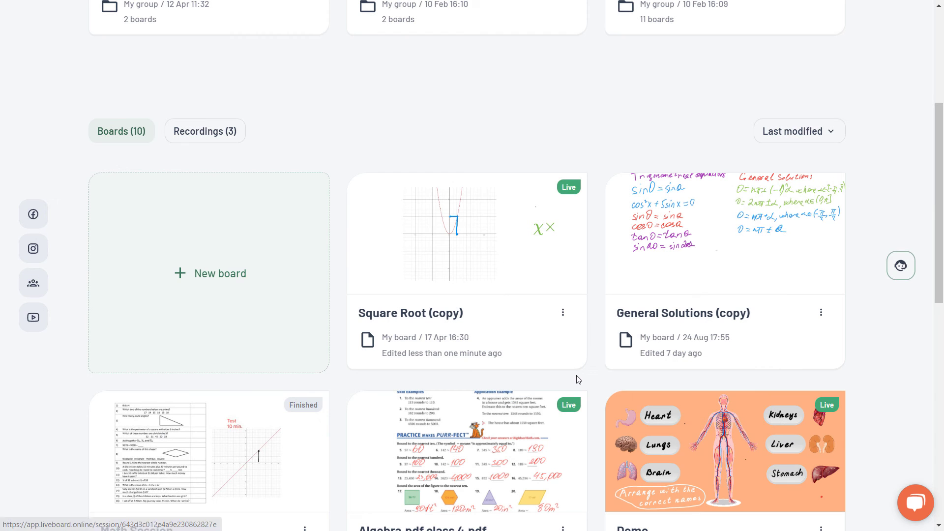
# - Finish the live session on Square Root (copy), then delete the copy
pyautogui.click(562, 312)
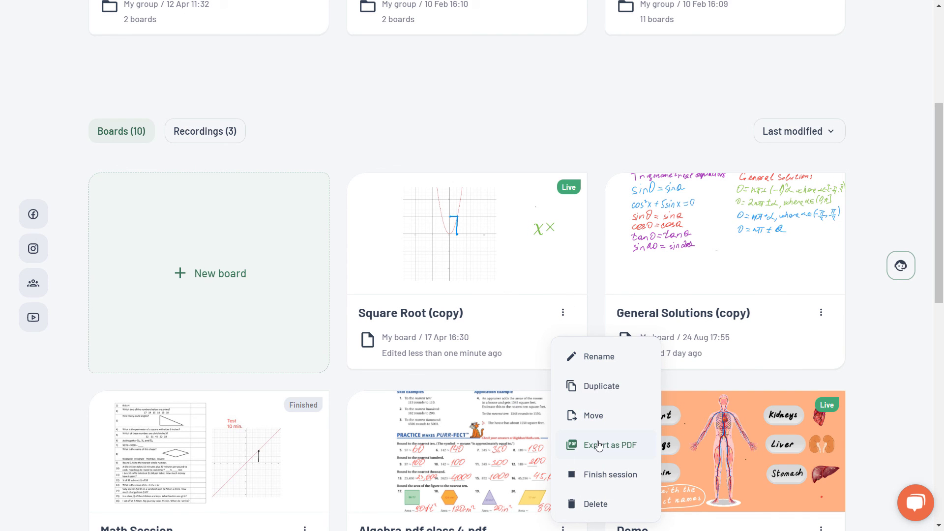
pyautogui.click(612, 476)
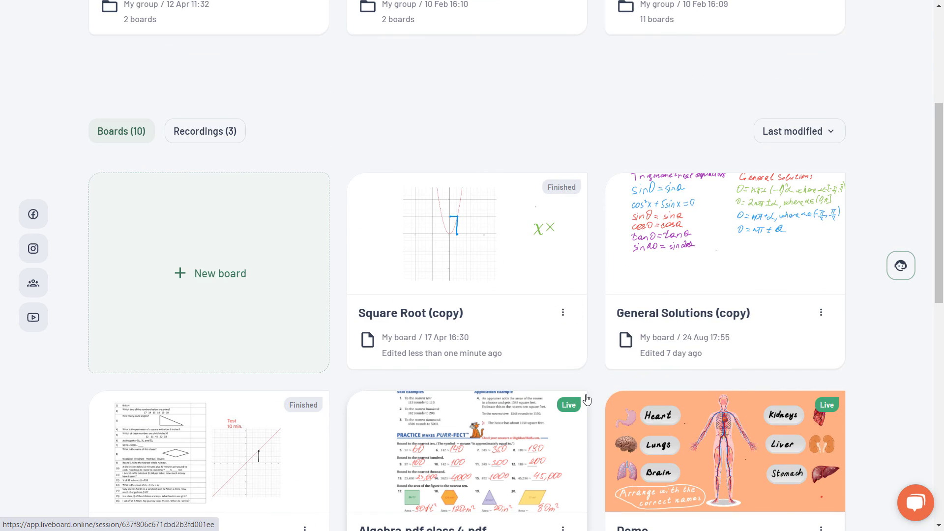
pyautogui.scroll(1, 586, 399)
pyautogui.click(562, 374)
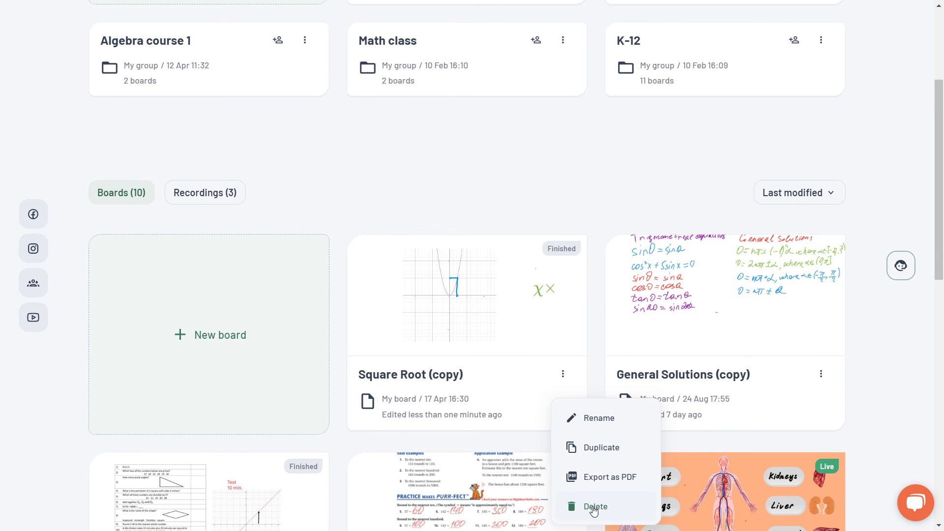
pyautogui.click(594, 506)
pyautogui.press('Return')
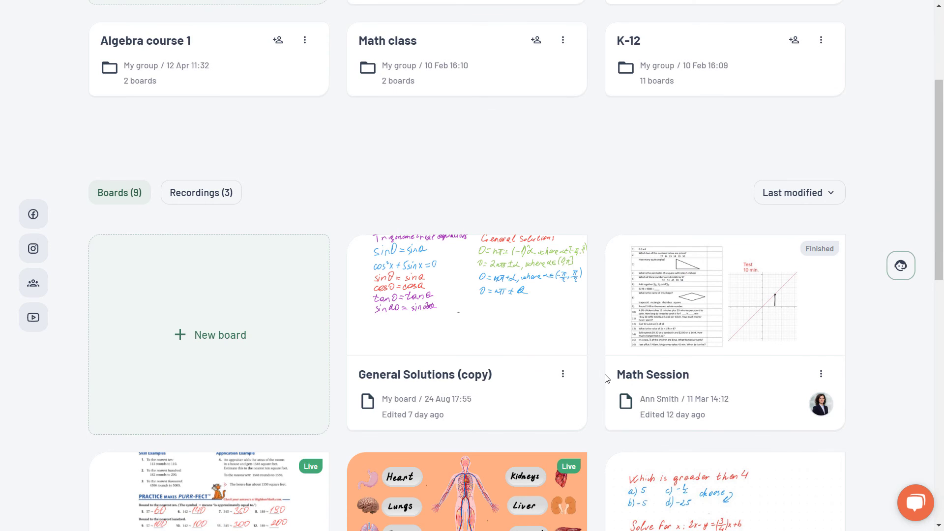
pyautogui.scroll(4, 607, 378)
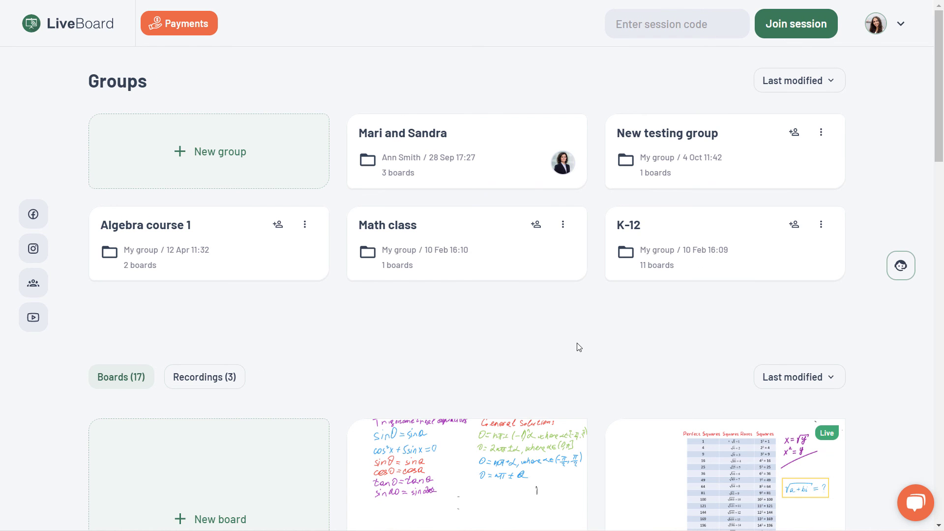
# - Review the $29.99/month Advanced plan under Settings > Plan & Billing
pyautogui.click(901, 25)
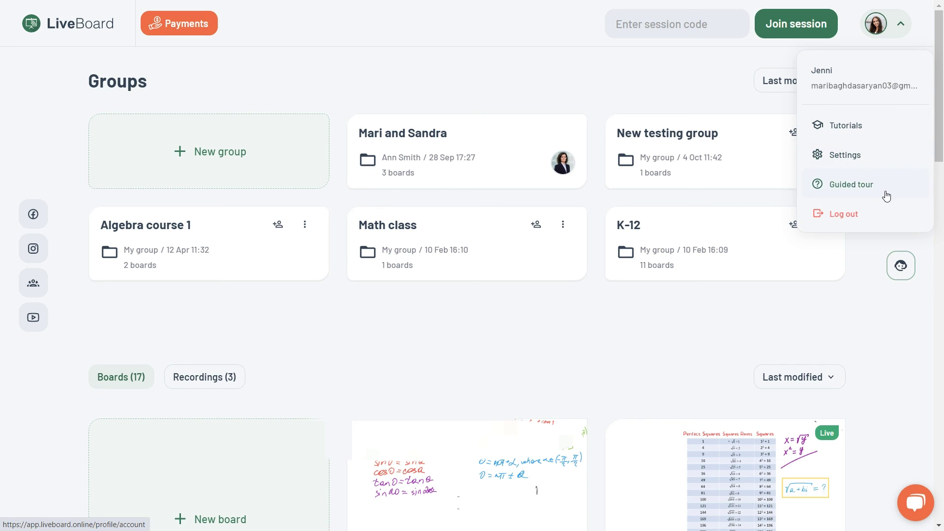
pyautogui.click(890, 166)
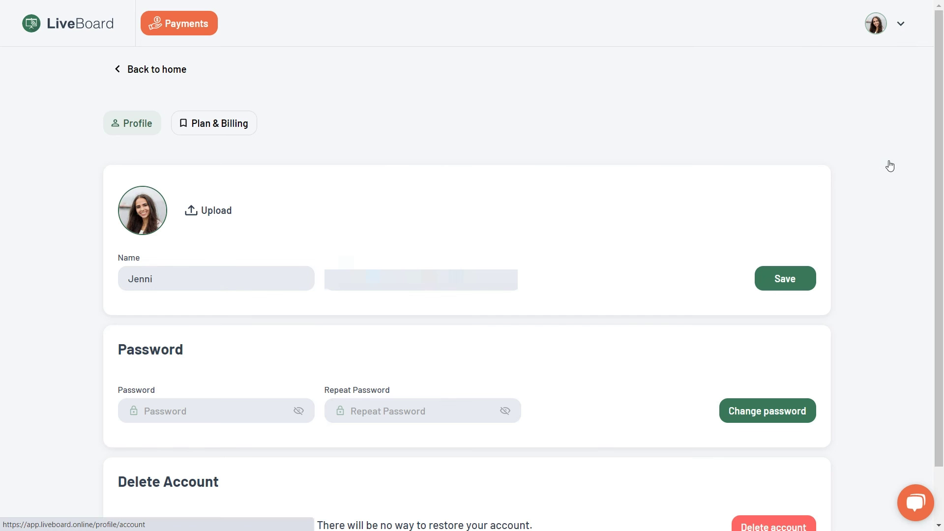
pyautogui.scroll(-1, 424, 93)
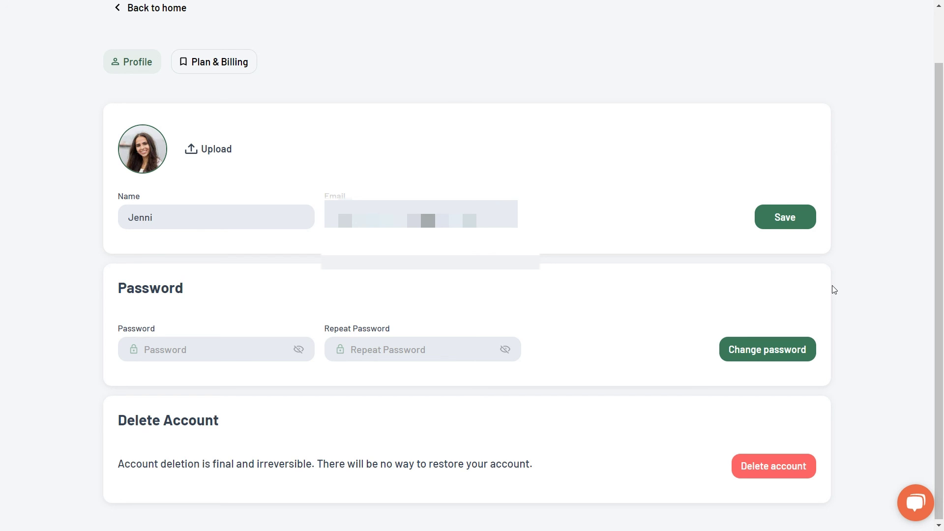
pyautogui.scroll(1, 834, 290)
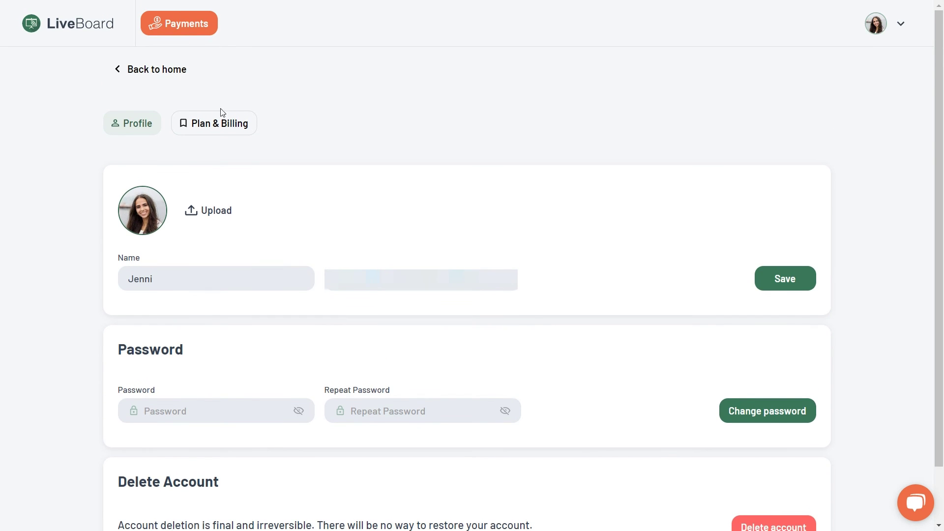
pyautogui.click(204, 126)
# - Autofill the saved payment card, then start an email to LiveBoard support from the dashboard
pyautogui.click(565, 235)
pyautogui.click(619, 264)
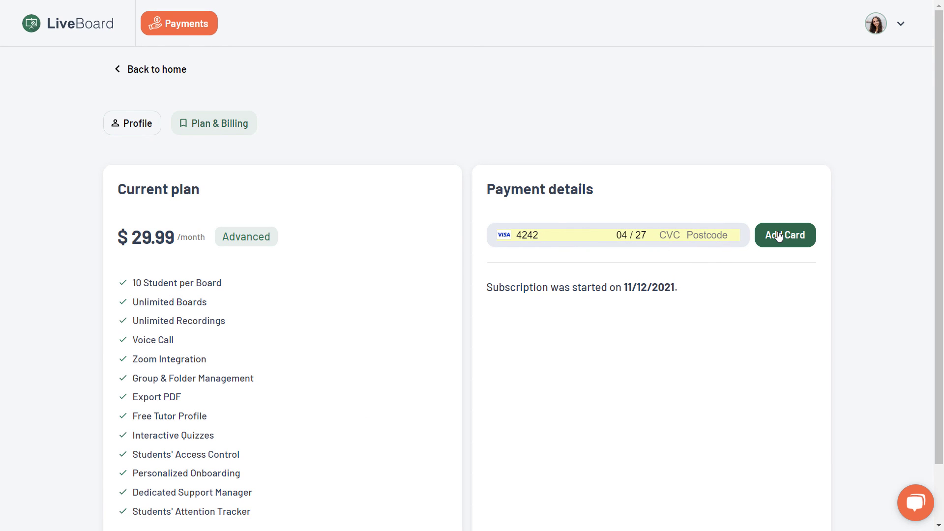
pyautogui.click(116, 69)
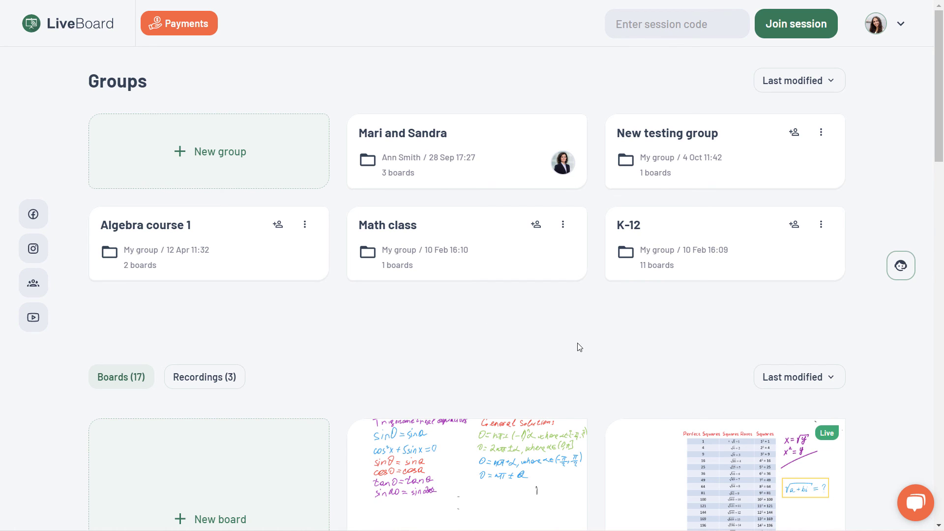
pyautogui.click(899, 274)
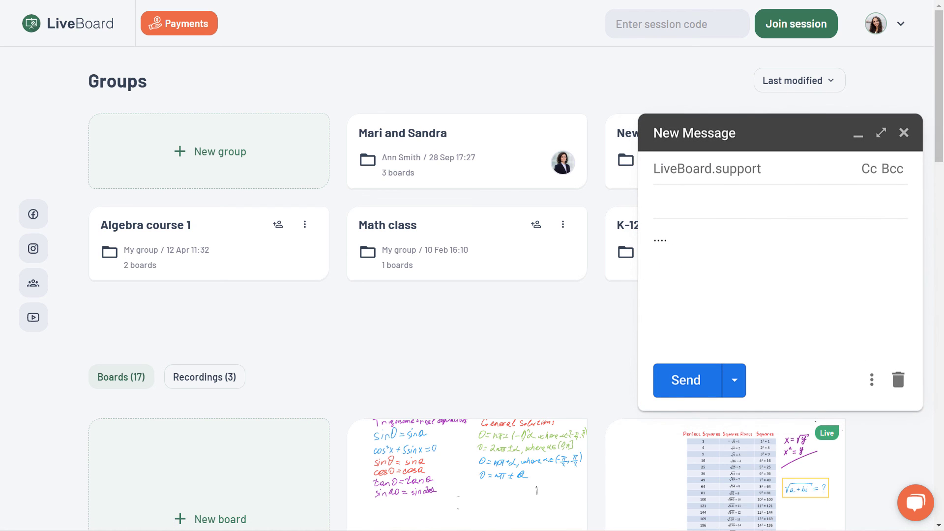